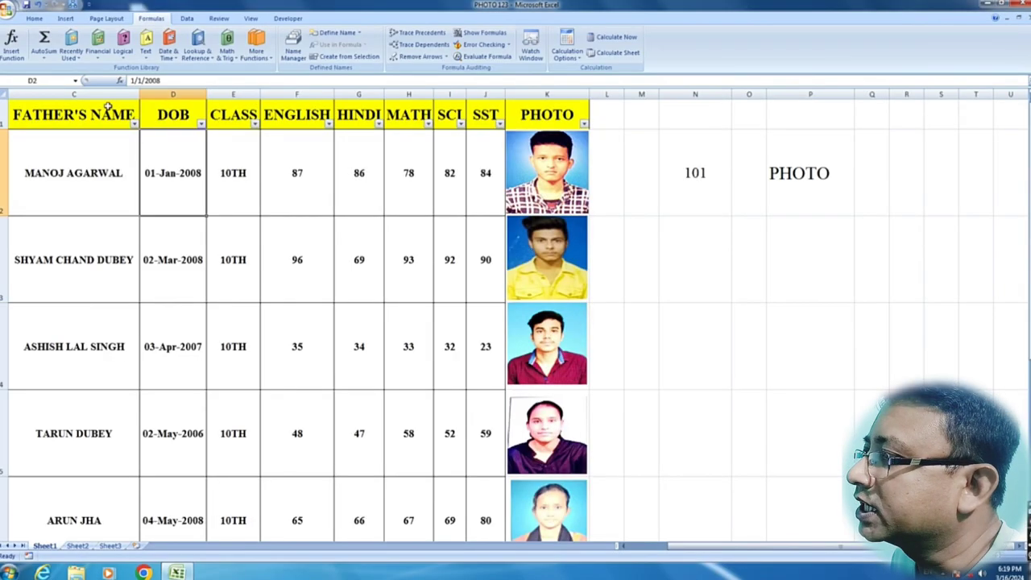
# Select the student records from ROLL_NO through SCI, then clear the selection
pyautogui.click(765, 292)
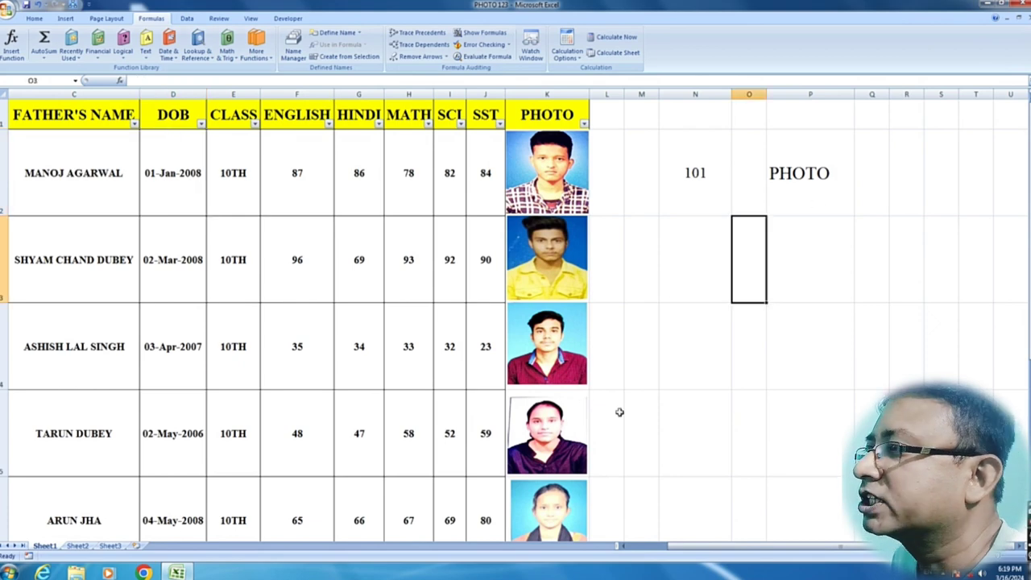
pyautogui.click(715, 424)
pyautogui.moveTo(669, 545); pyautogui.dragTo(611, 537)
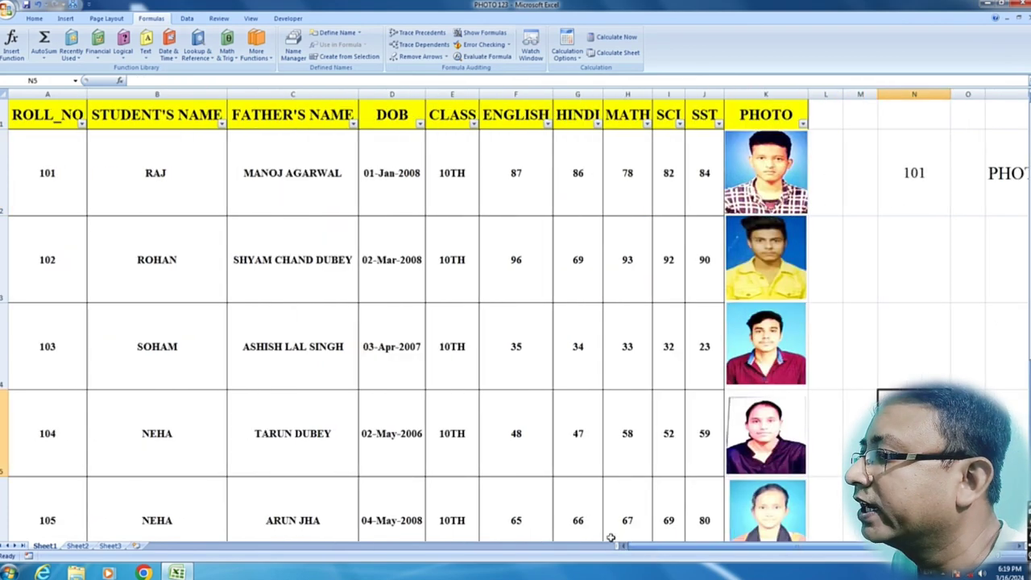
pyautogui.moveTo(32, 123); pyautogui.dragTo(669, 507)
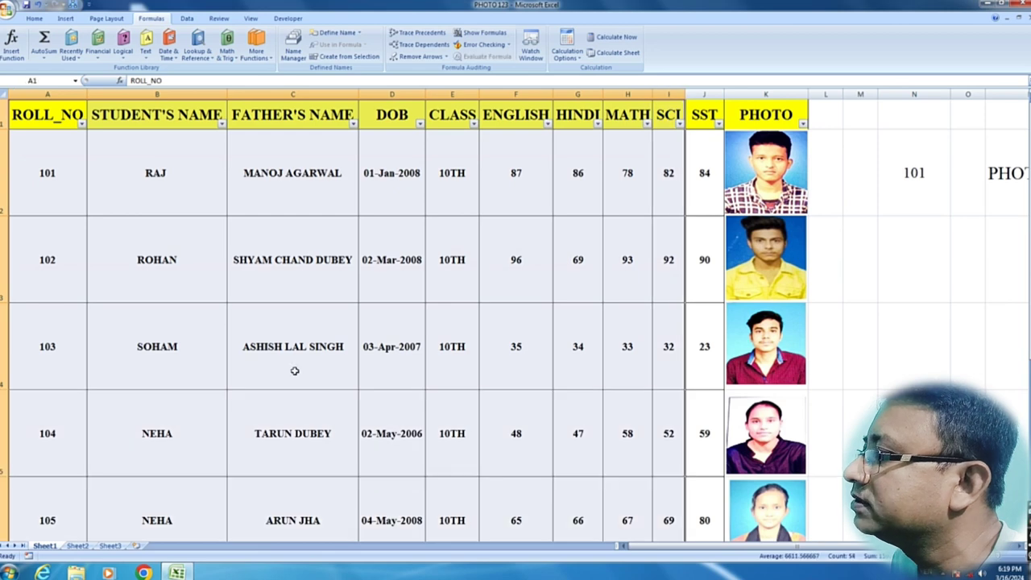
pyautogui.click(295, 370)
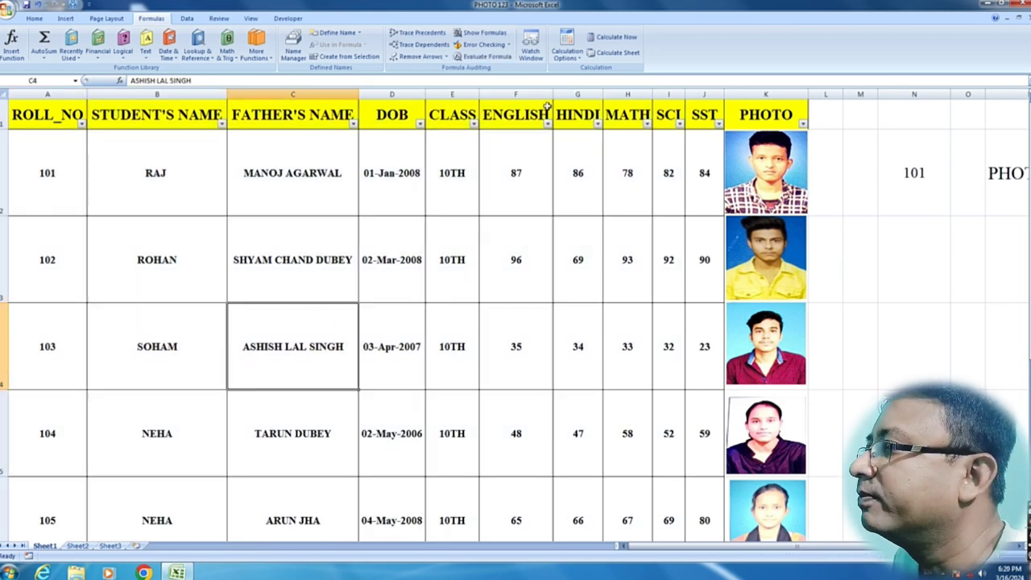
# Highlight the ENGLISH–SST subject headers and each of the first student's five marks
pyautogui.moveTo(516, 116); pyautogui.dragTo(705, 119)
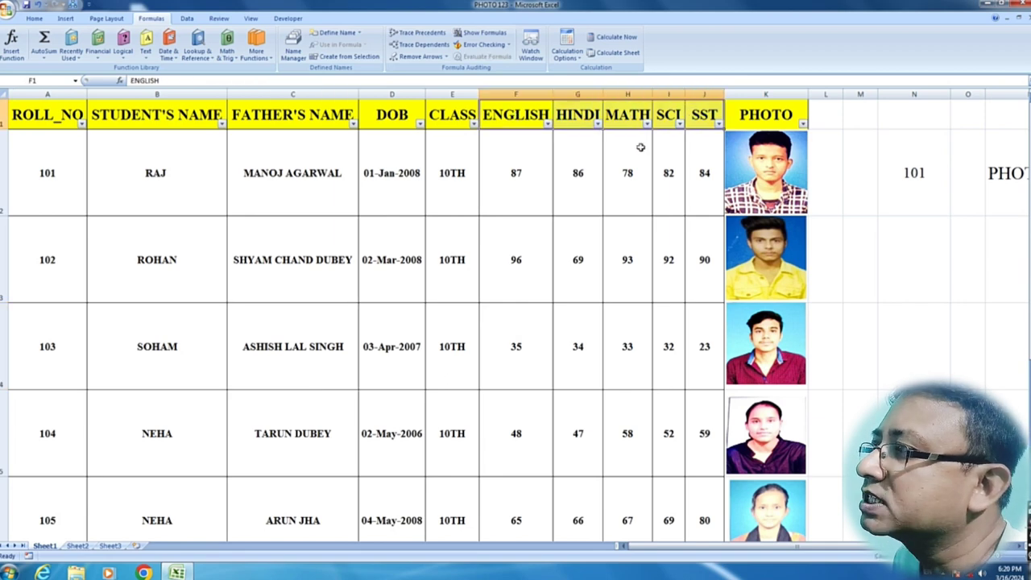
pyautogui.click(528, 172)
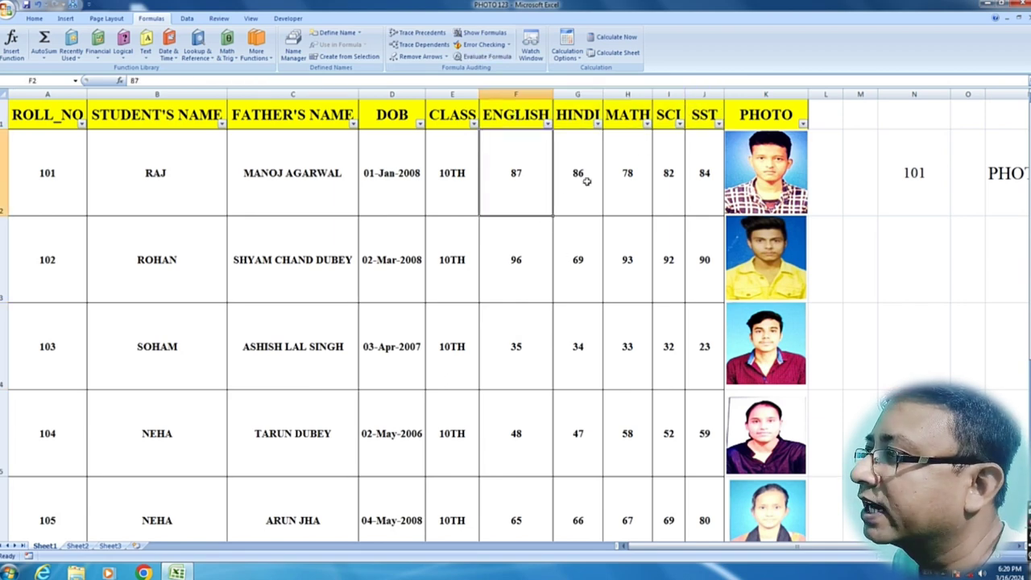
pyautogui.click(585, 179)
pyautogui.click(633, 180)
pyautogui.click(673, 180)
pyautogui.click(701, 180)
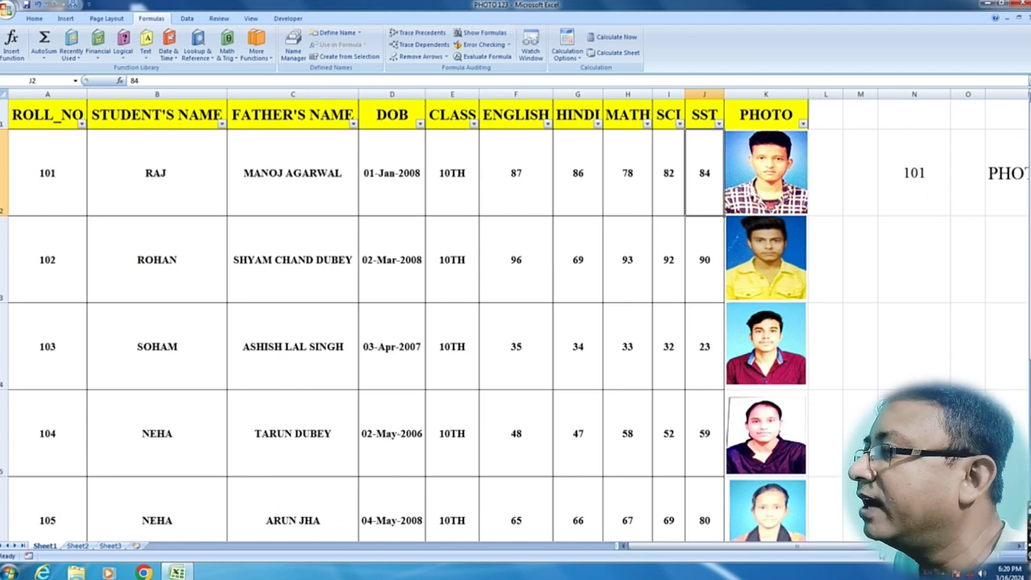
# Scroll right and point out roll number 101 in N2 and the PHOTO cell P2
pyautogui.hscroll(3, 725, 546)
pyautogui.click(854, 329)
pyautogui.click(705, 185)
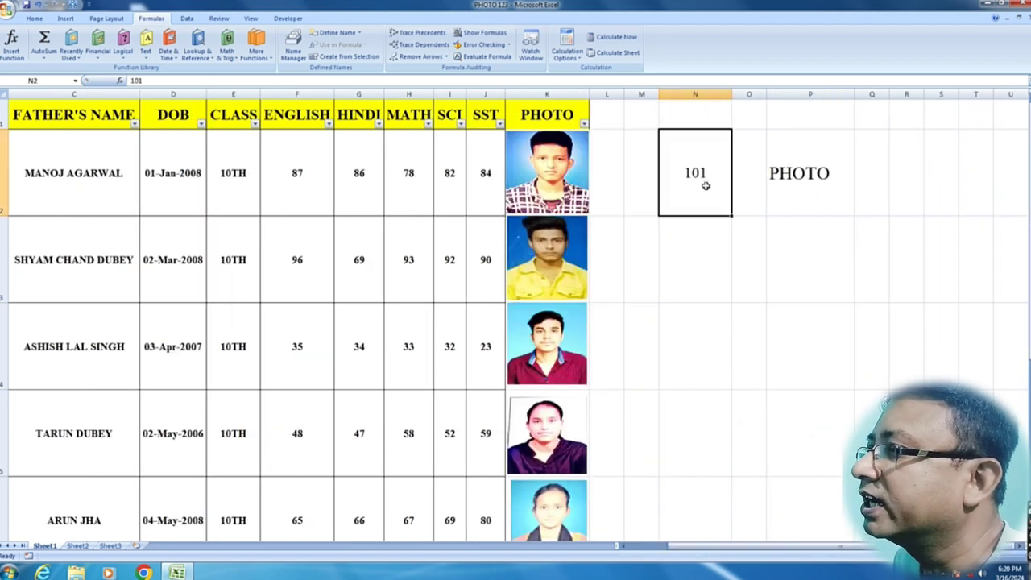
pyautogui.click(796, 175)
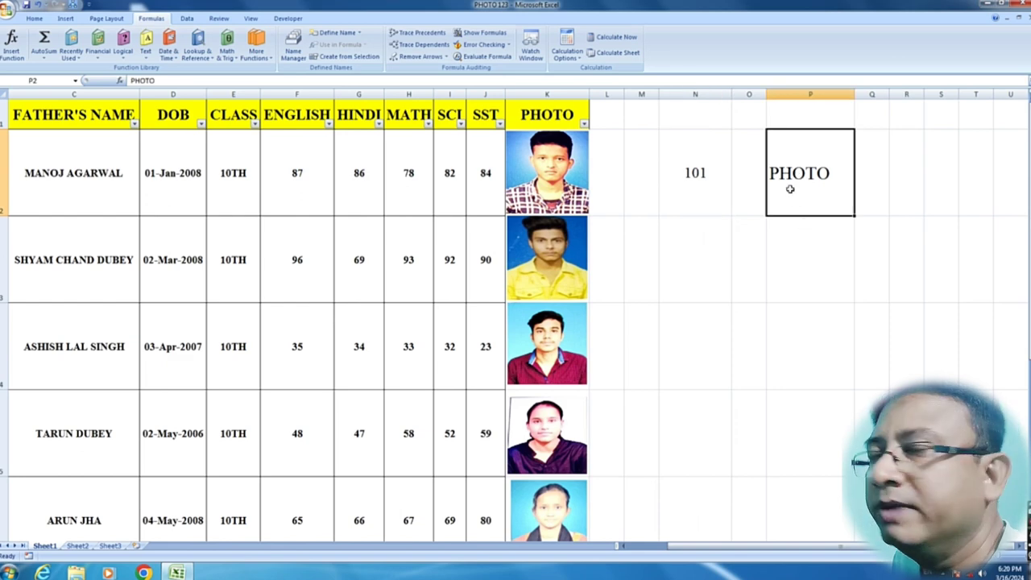
pyautogui.click(687, 171)
pyautogui.click(809, 174)
pyautogui.click(706, 193)
pyautogui.click(801, 194)
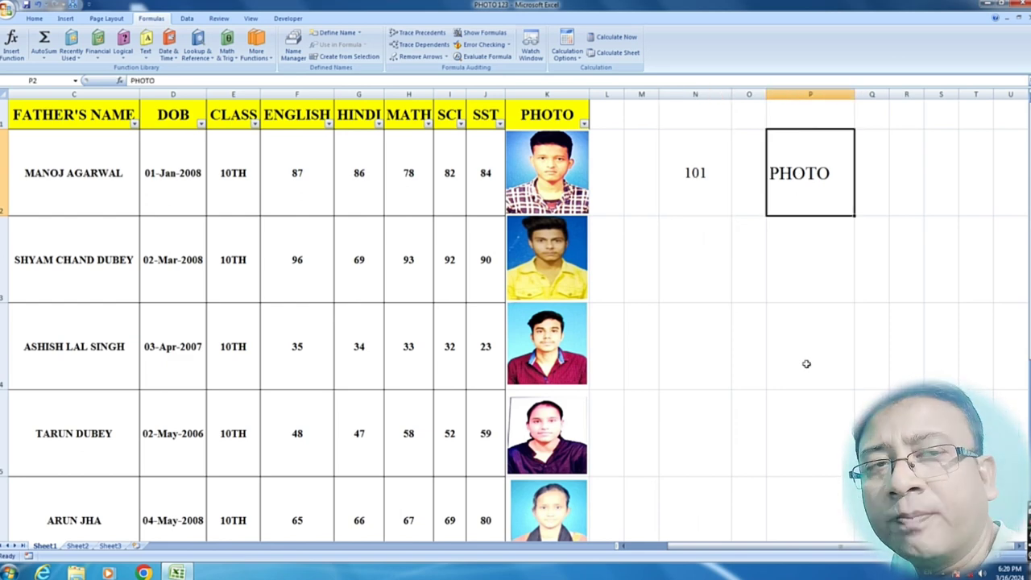
pyautogui.click(756, 347)
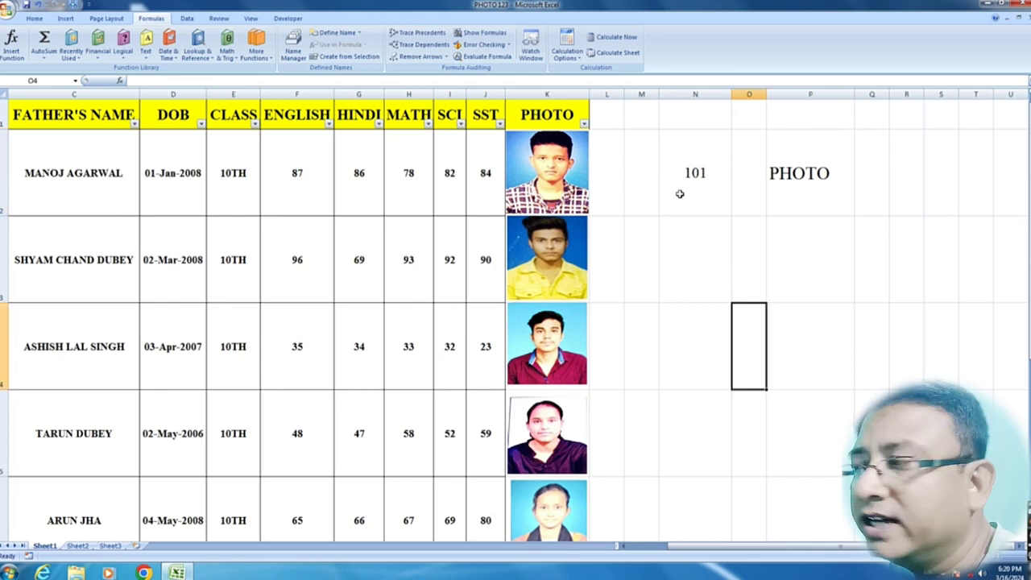
pyautogui.click(681, 193)
pyautogui.click(786, 186)
pyautogui.click(738, 294)
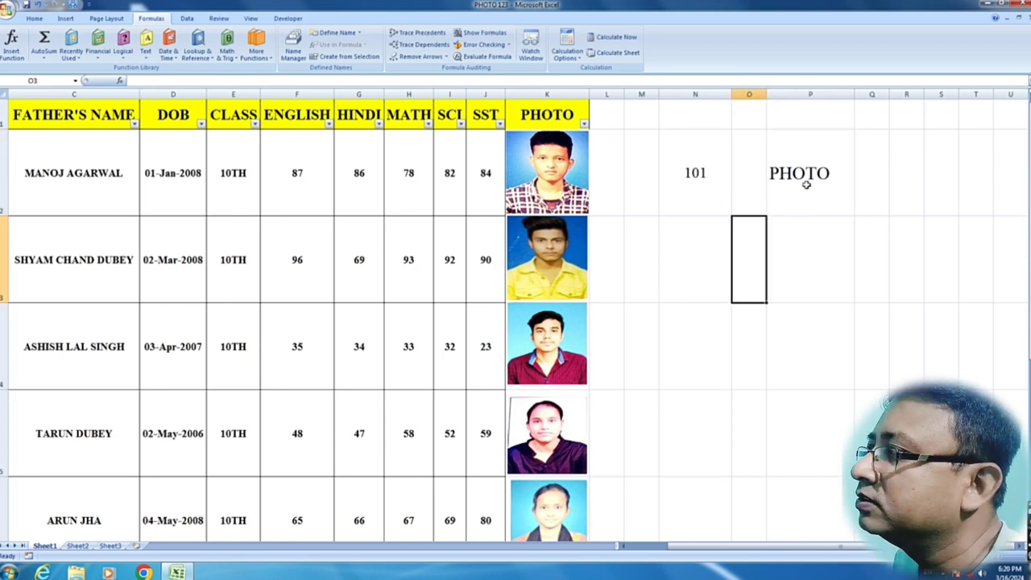
pyautogui.click(806, 184)
pyautogui.click(808, 241)
pyautogui.click(825, 189)
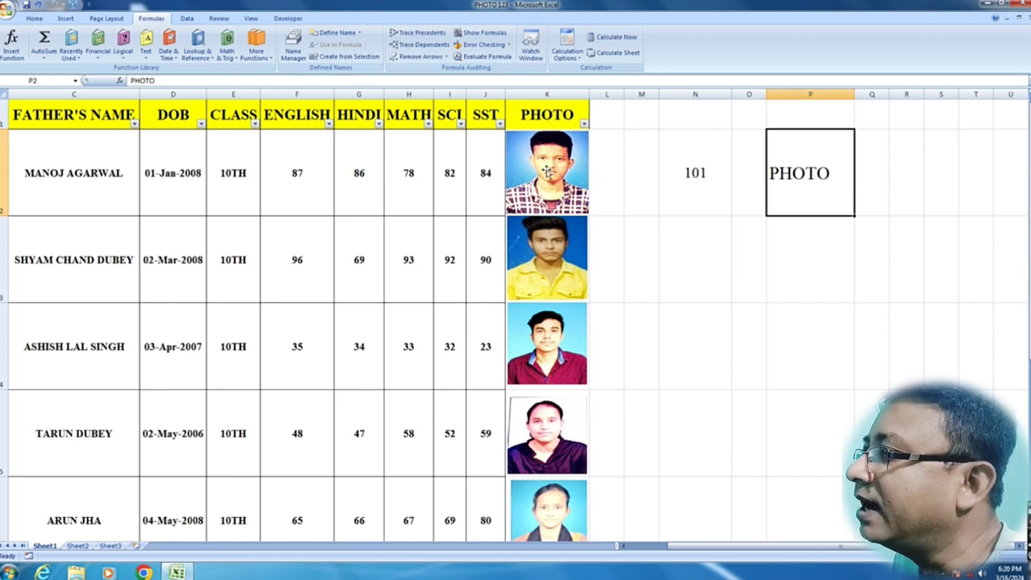
# Select the first student's photo cell K2 and copy it with Ctrl+C
pyautogui.click(547, 171)
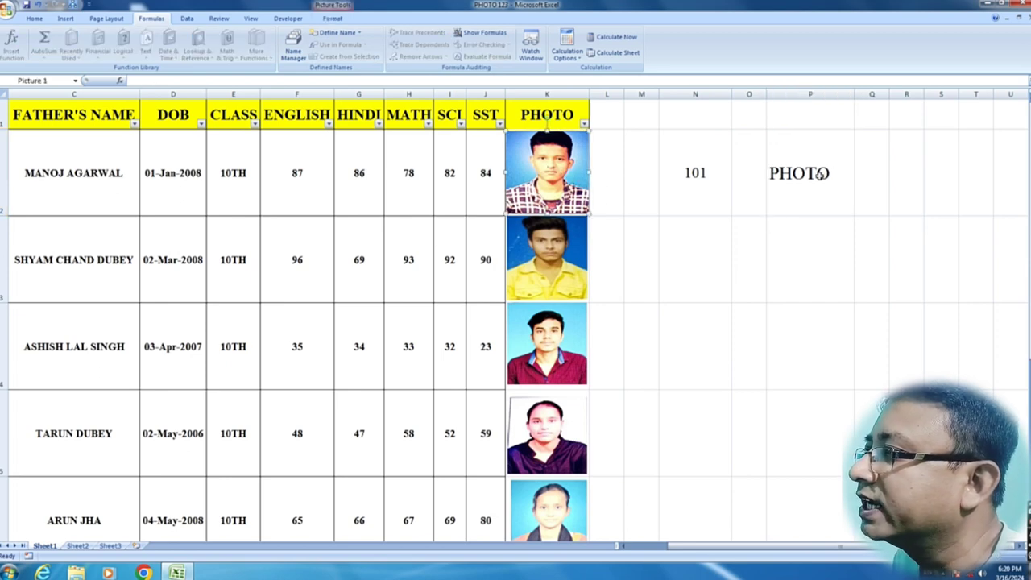
pyautogui.click(819, 175)
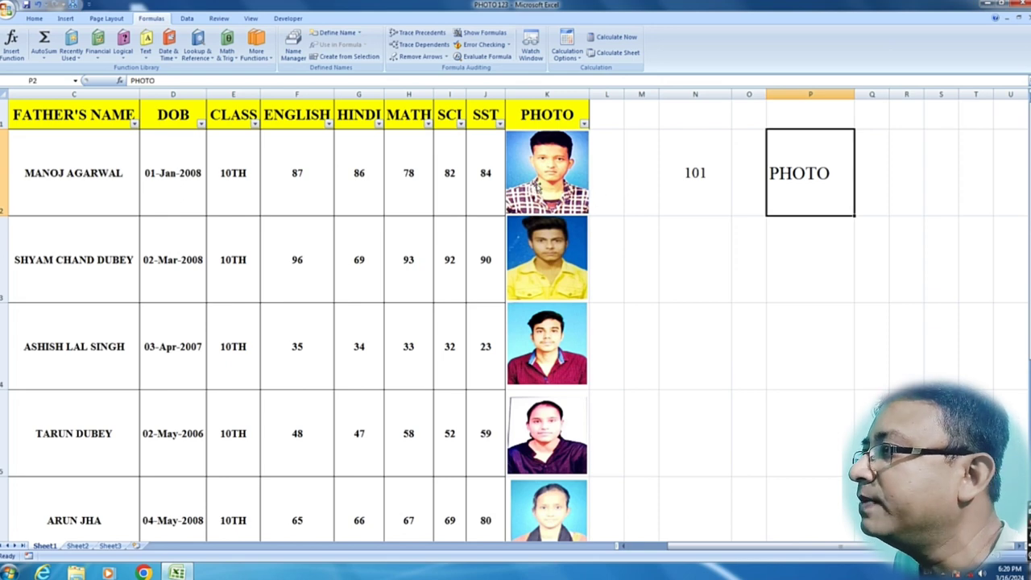
pyautogui.click(547, 170)
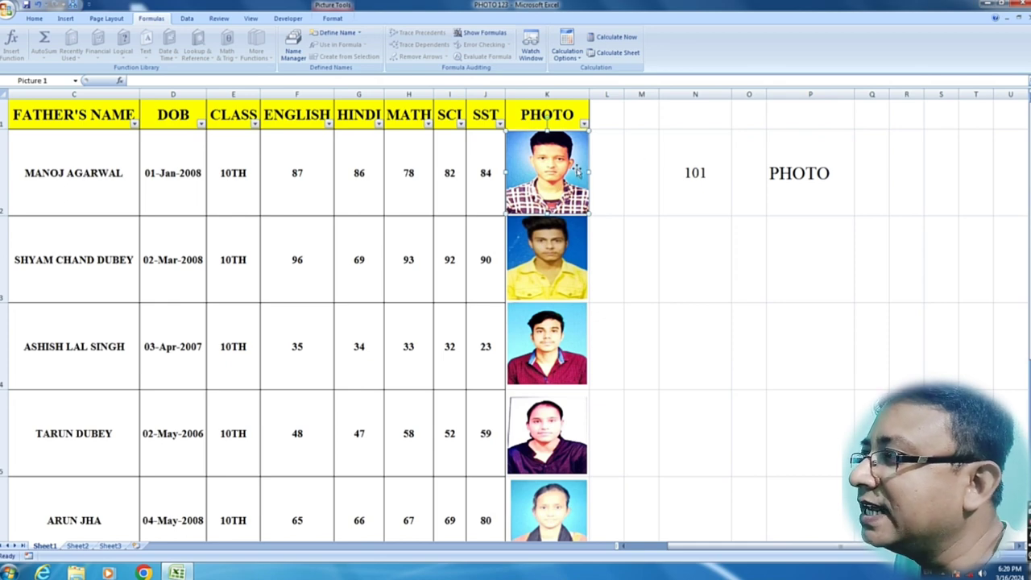
pyautogui.click(607, 179)
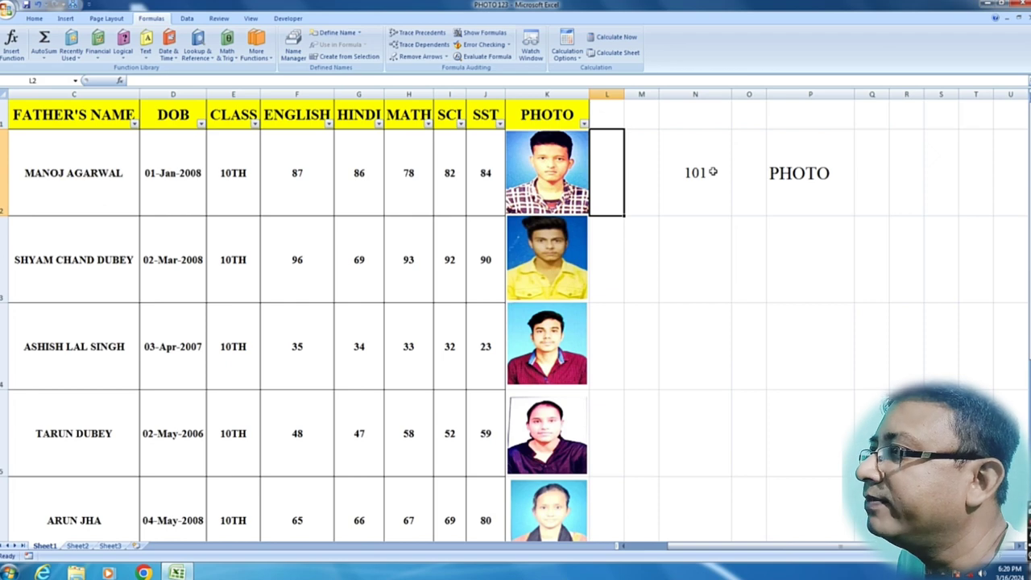
pyautogui.press('Left')
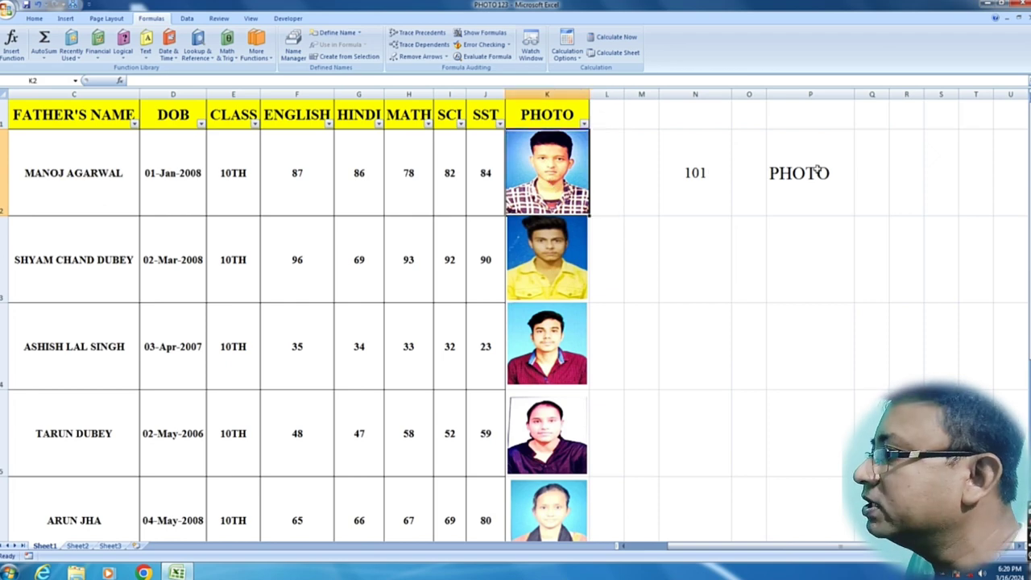
pyautogui.hotkey('ctrl', 'c')
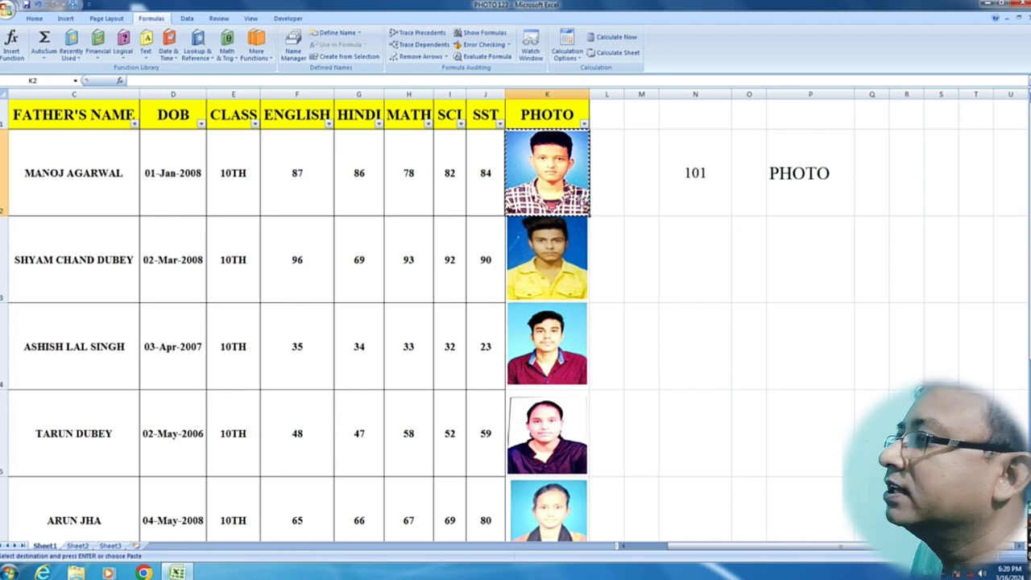
# Paste the copied K2 photo into P2 as a linked picture (=$K$2)
pyautogui.click(809, 196)
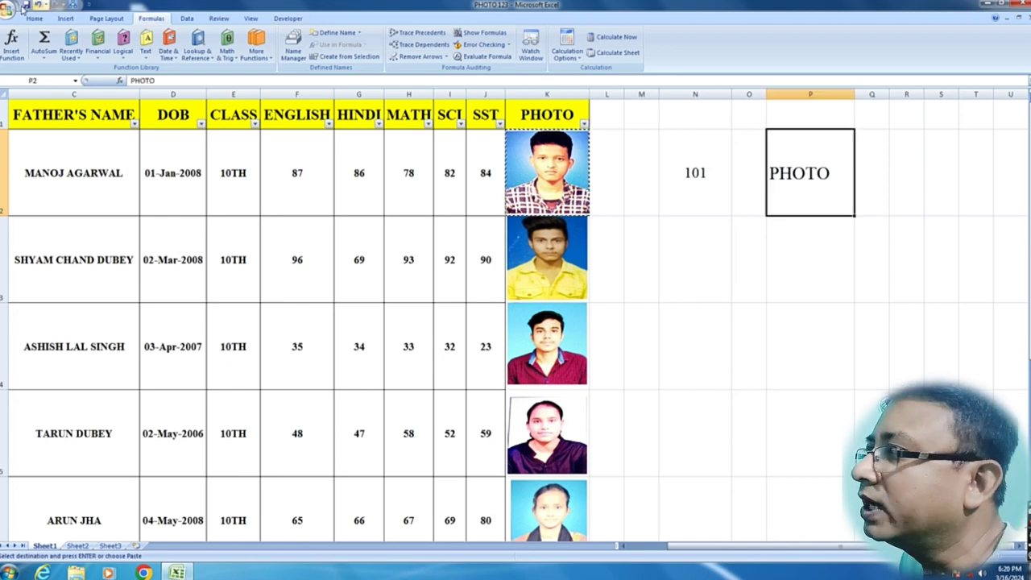
pyautogui.click(32, 18)
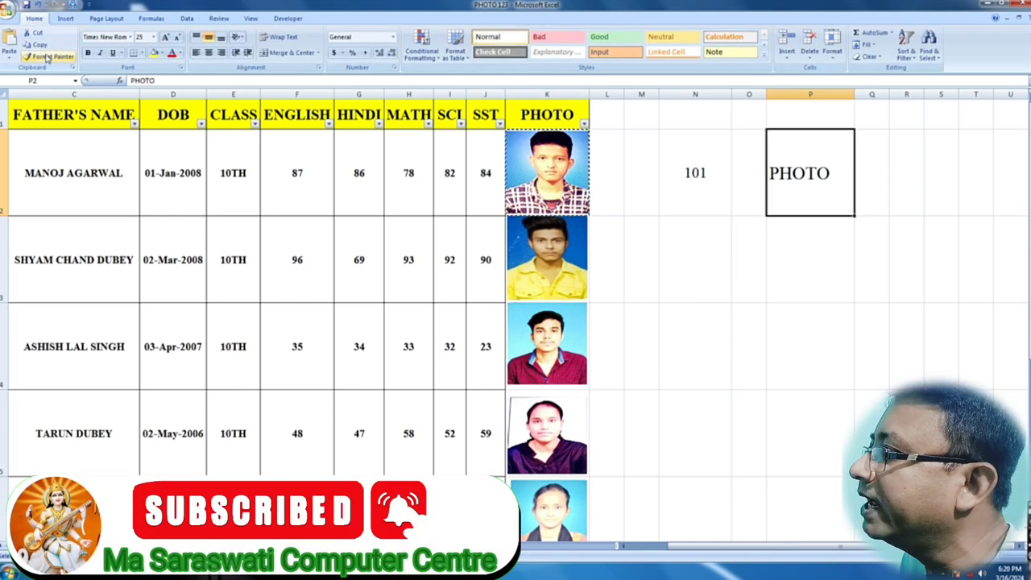
pyautogui.click(11, 56)
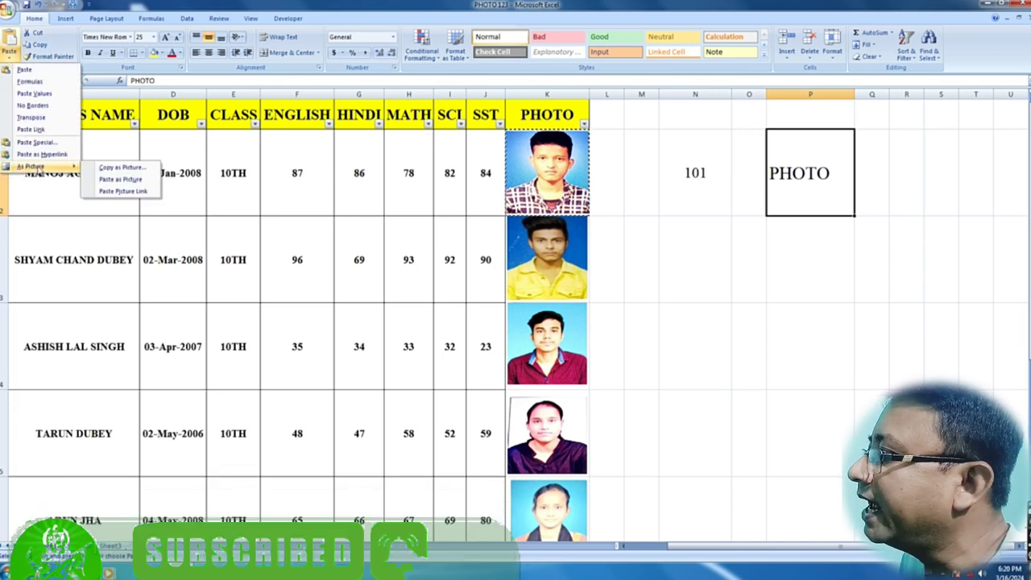
pyautogui.moveTo(32, 166)
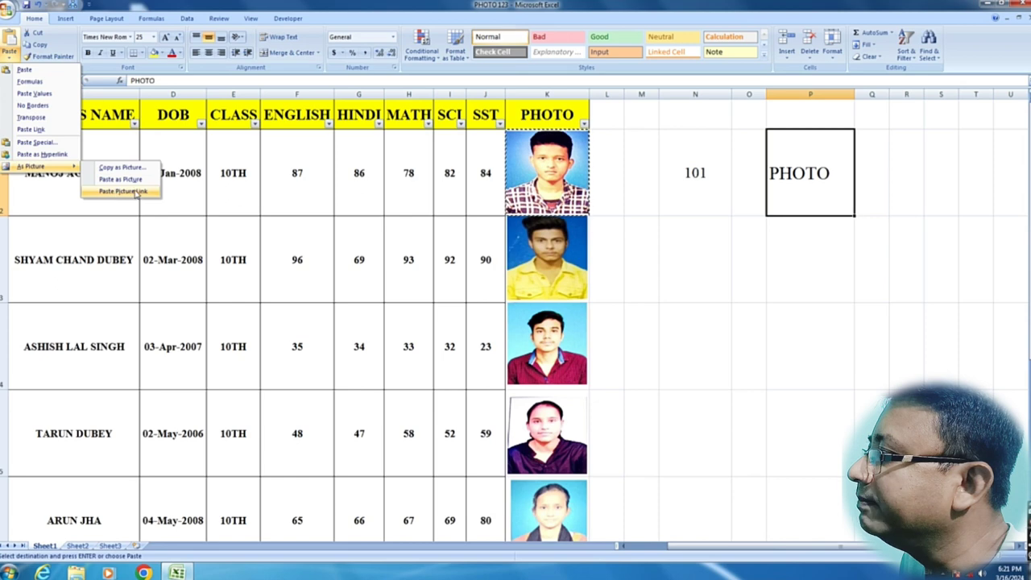
pyautogui.click(152, 194)
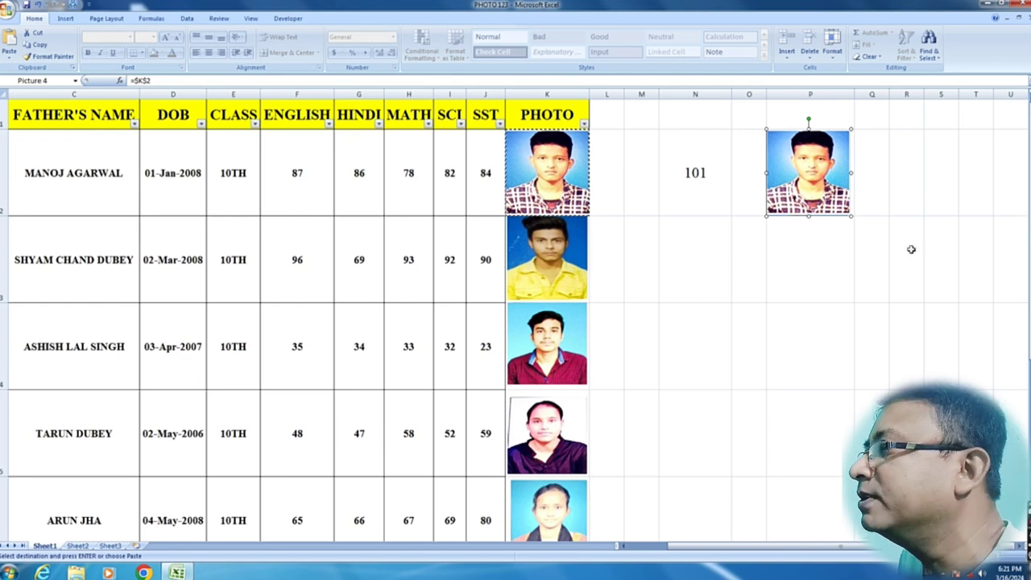
pyautogui.click(775, 291)
pyautogui.click(721, 369)
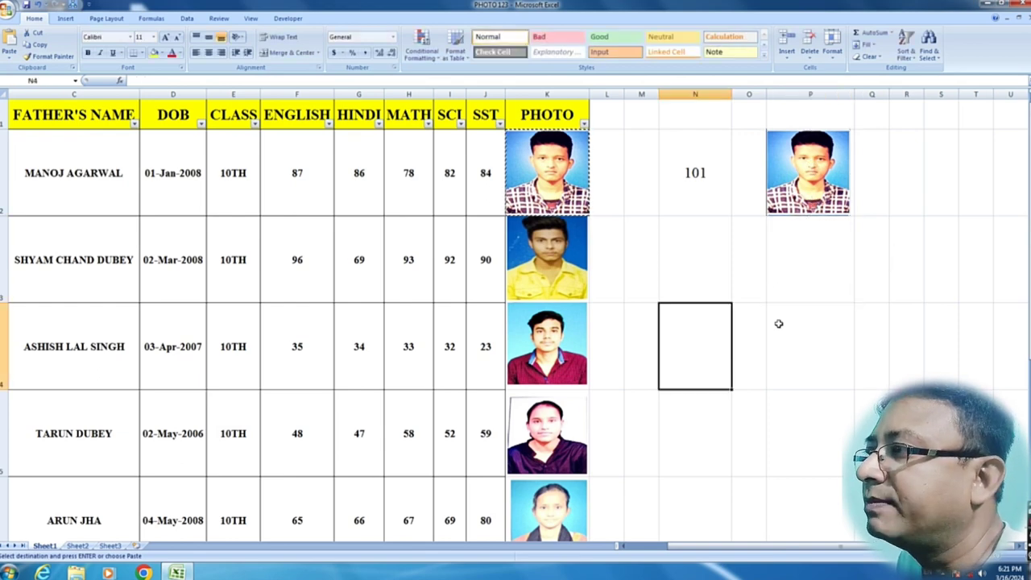
# Start a new defined name from the Formulas tab's Name Manager
pyautogui.click(785, 282)
pyautogui.click(758, 338)
pyautogui.click(801, 327)
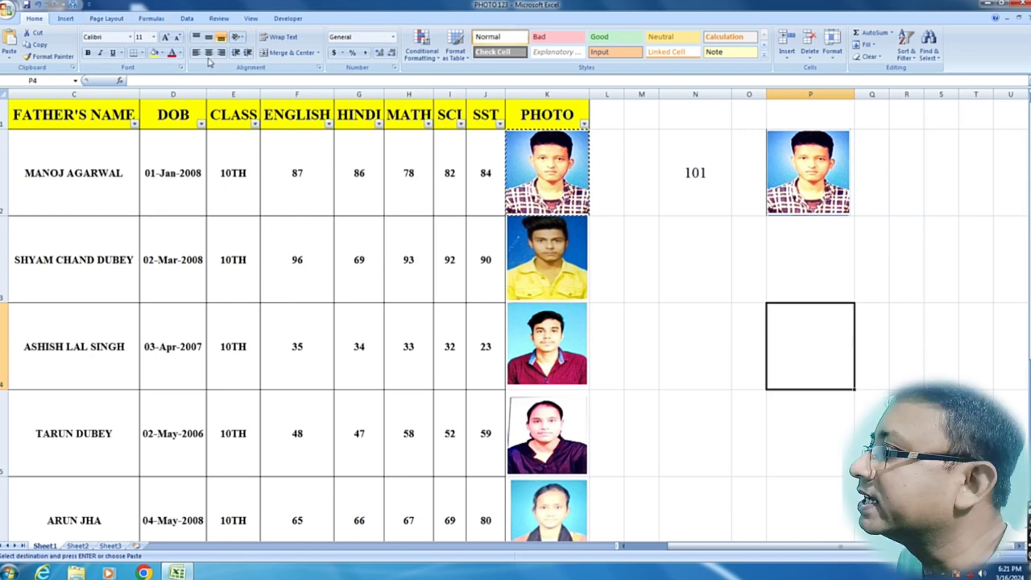
pyautogui.click(151, 18)
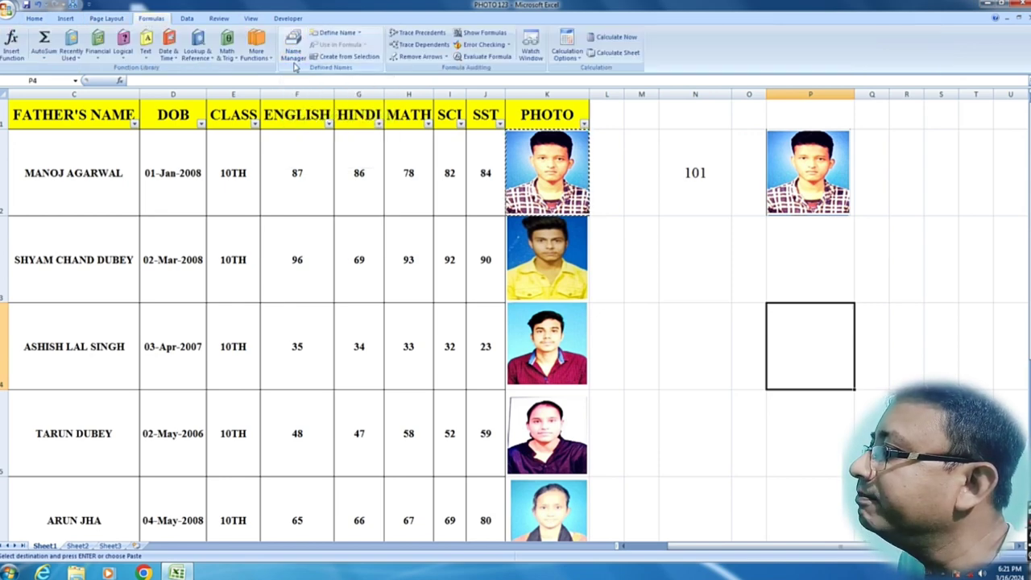
pyautogui.click(293, 57)
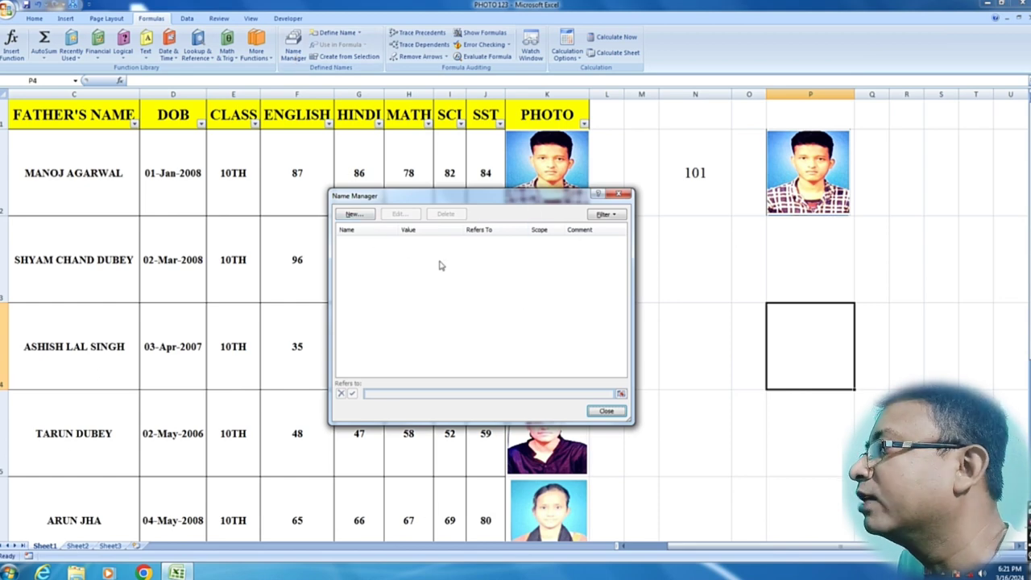
pyautogui.click(354, 214)
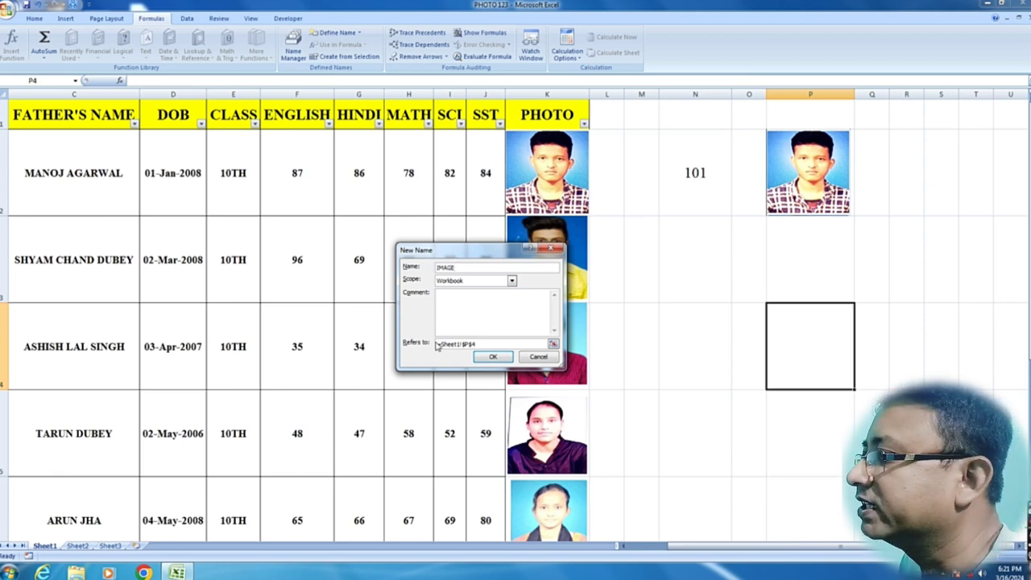
# Name it STUDENT'S IMAGE and begin Refers to with INDEX over Sheet1!$K$2:$K$11
pyautogui.press('BackSpace')
pyautogui.press('BackSpace')
pyautogui.press('BackSpace')
pyautogui.write("STUDENT'S")
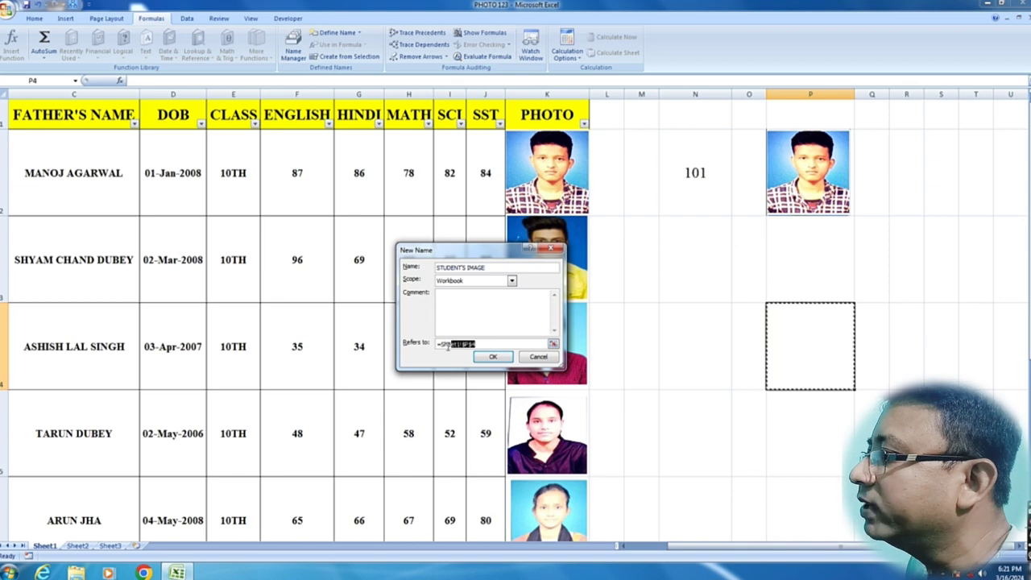
pyautogui.moveTo(481, 342); pyautogui.dragTo(435, 345)
pyautogui.write('=INDEX')
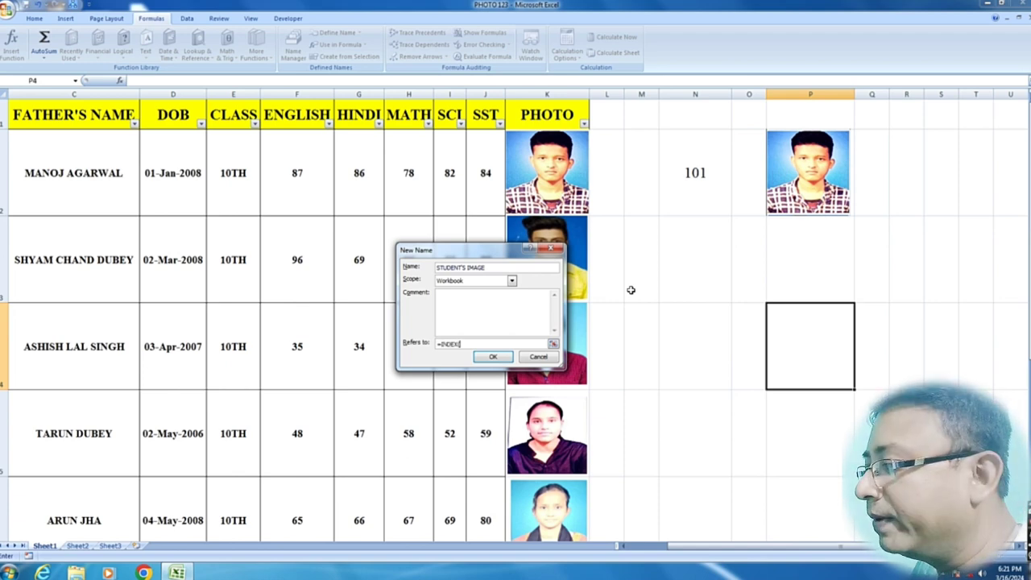
pyautogui.write('(')
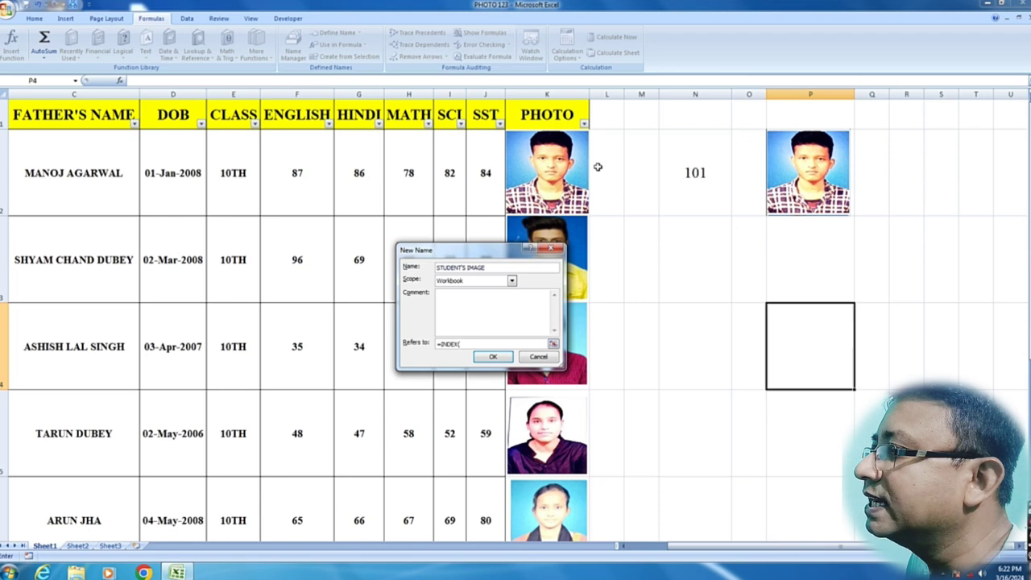
pyautogui.click(610, 165)
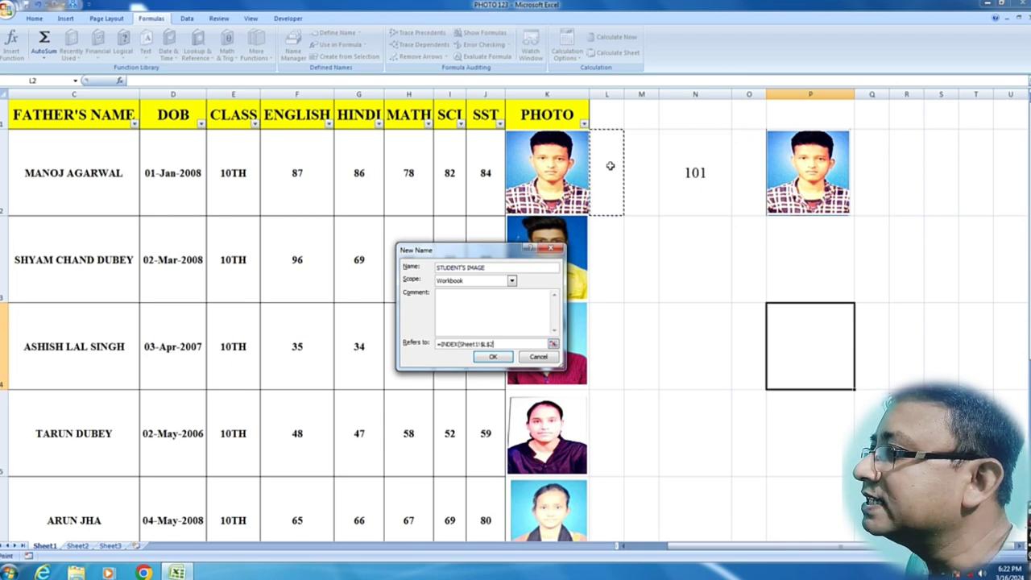
pyautogui.press('Left')
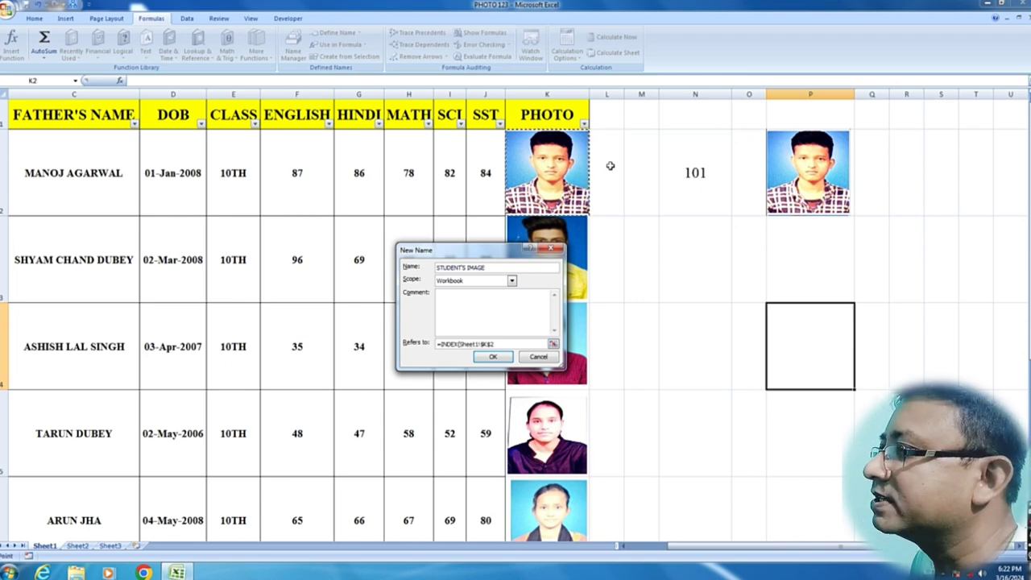
pyautogui.hotkey('shift', 'Down')
pyautogui.hotkey('shift', 'Down')
pyautogui.hotkey('shift', 'Down')
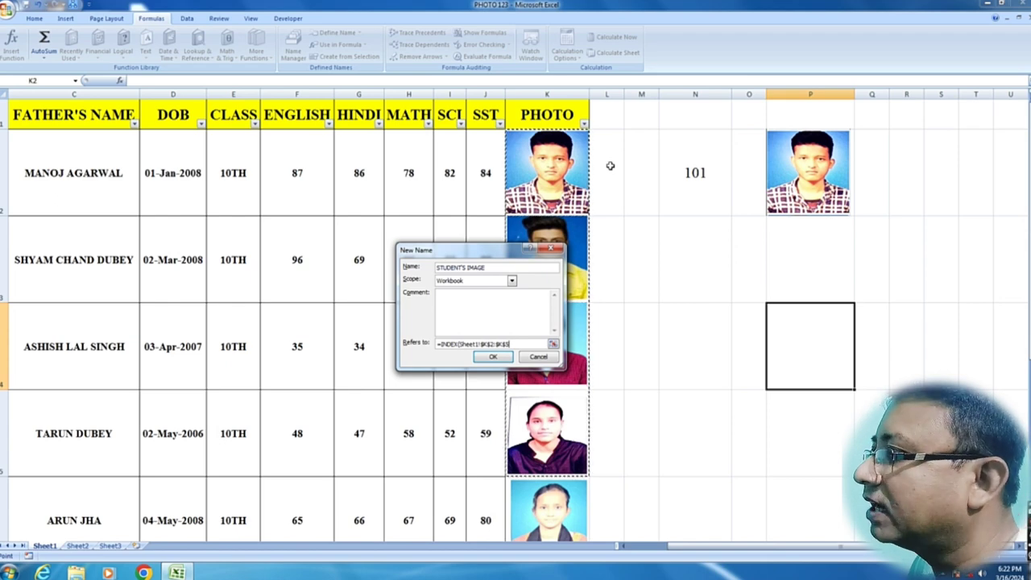
pyautogui.hotkey('shift', 'Down')
pyautogui.hotkey('shift', 'Down')
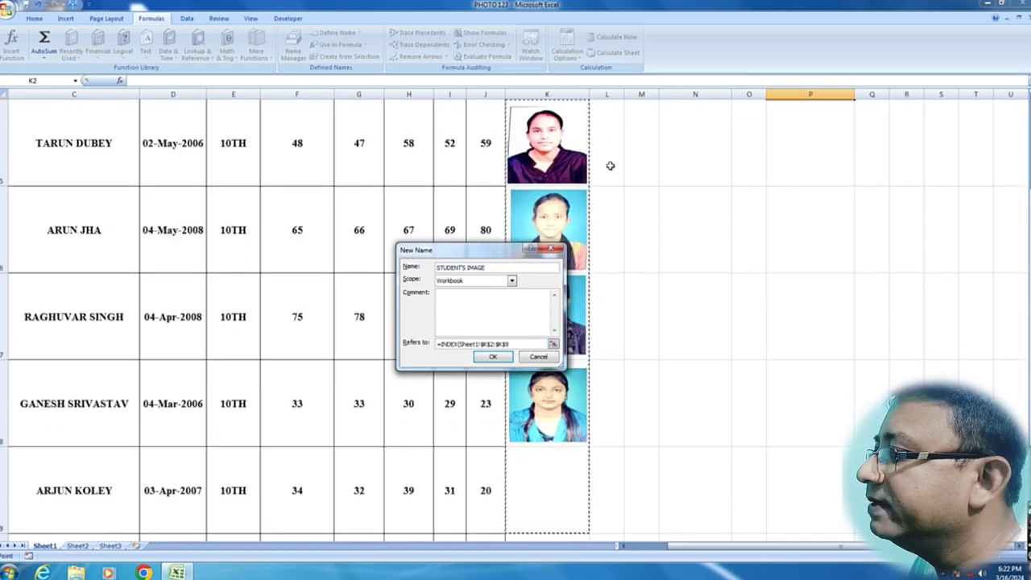
pyautogui.press('Down')
pyautogui.press('Down')
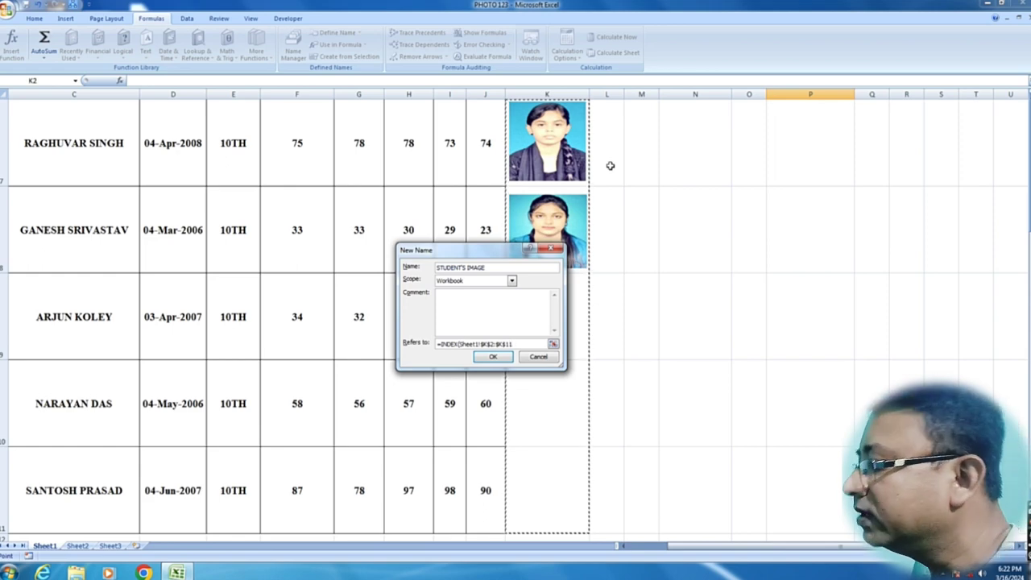
# Complete the formula with MATCH(Sheet1!$N$2,Sheet1!$A$2:$A$11,0) and close the brackets
pyautogui.write(',MATCH(')
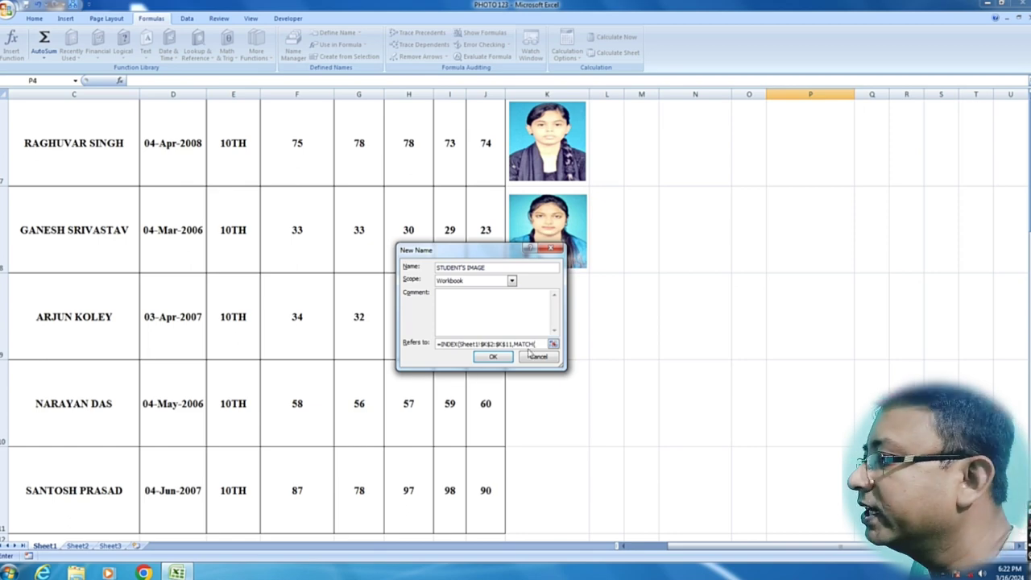
pyautogui.scroll(2, 841, 258)
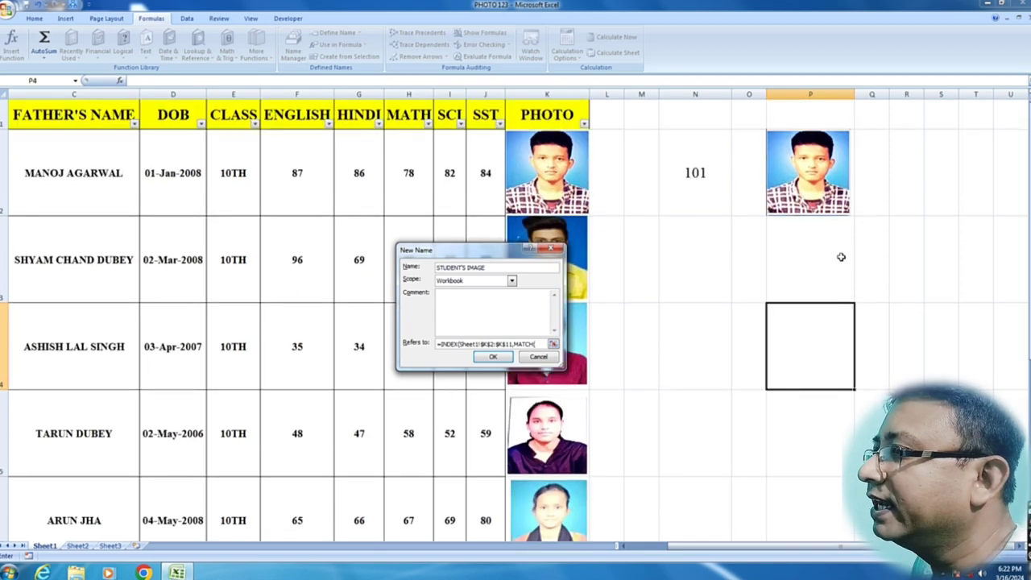
pyautogui.click(701, 174)
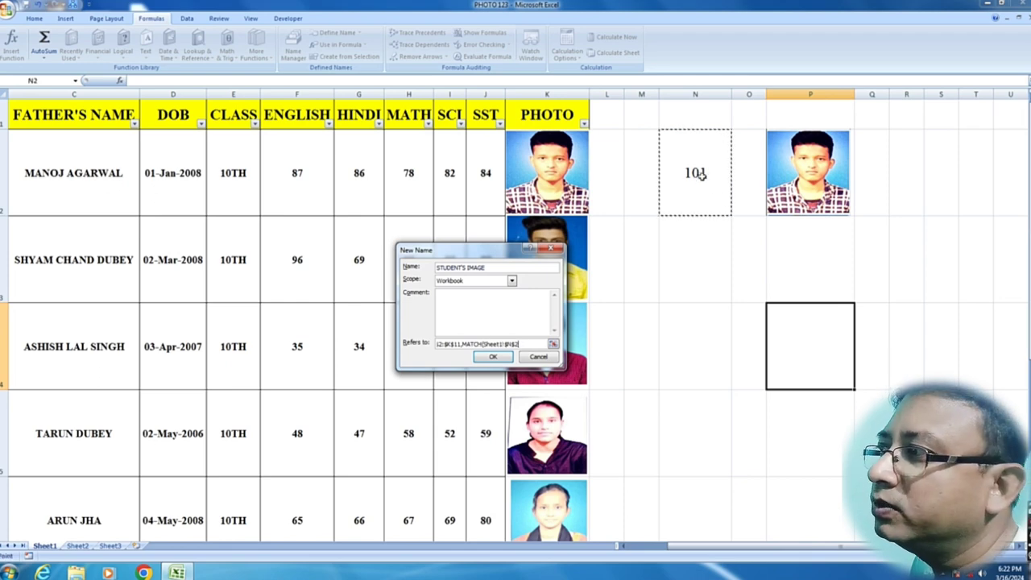
pyautogui.write(',')
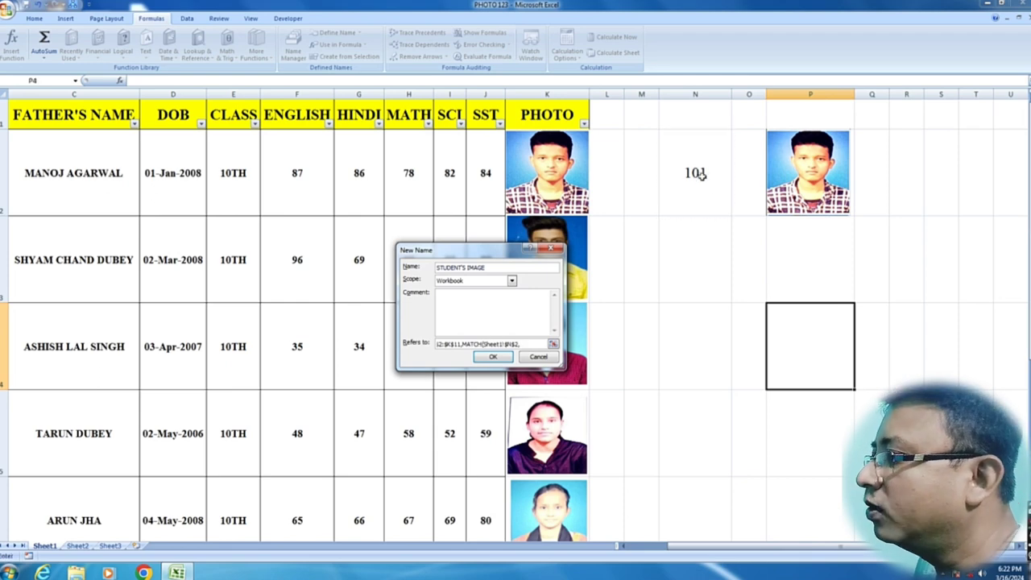
pyautogui.moveTo(669, 546); pyautogui.dragTo(636, 546)
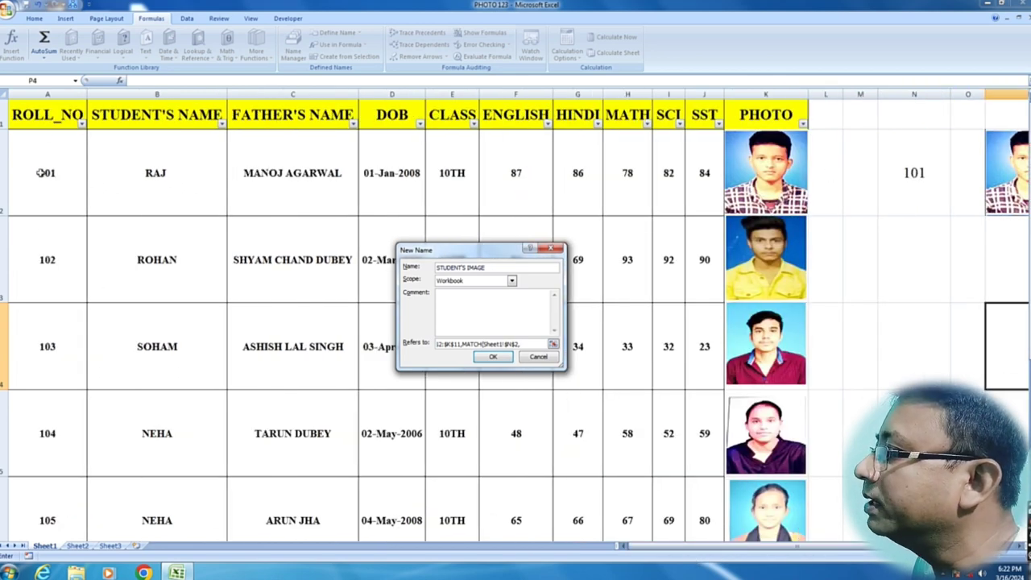
pyautogui.click(40, 172)
pyautogui.moveTo(41, 172); pyautogui.dragTo(45, 532)
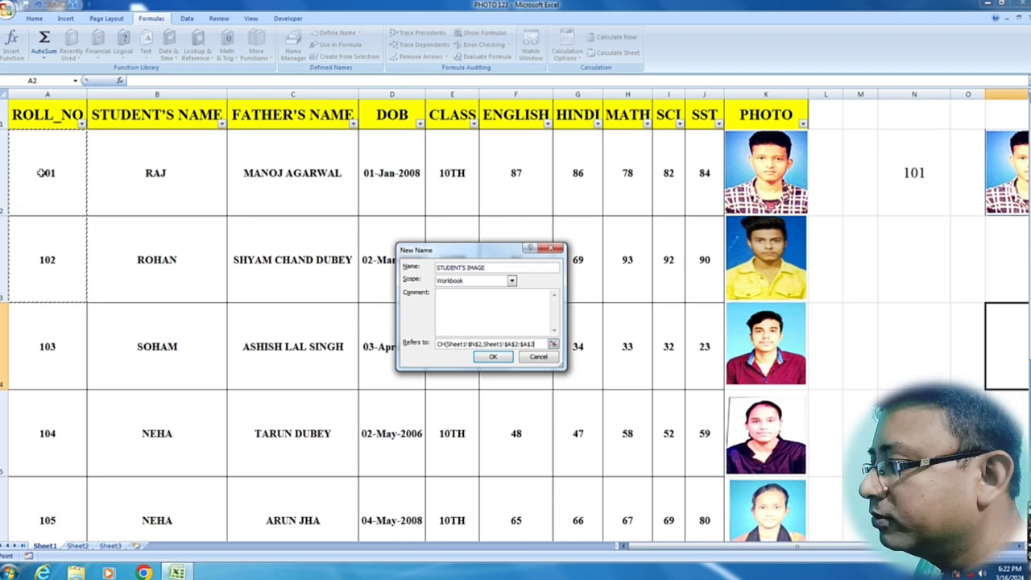
pyautogui.moveTo(41, 173); pyautogui.dragTo(41, 173)
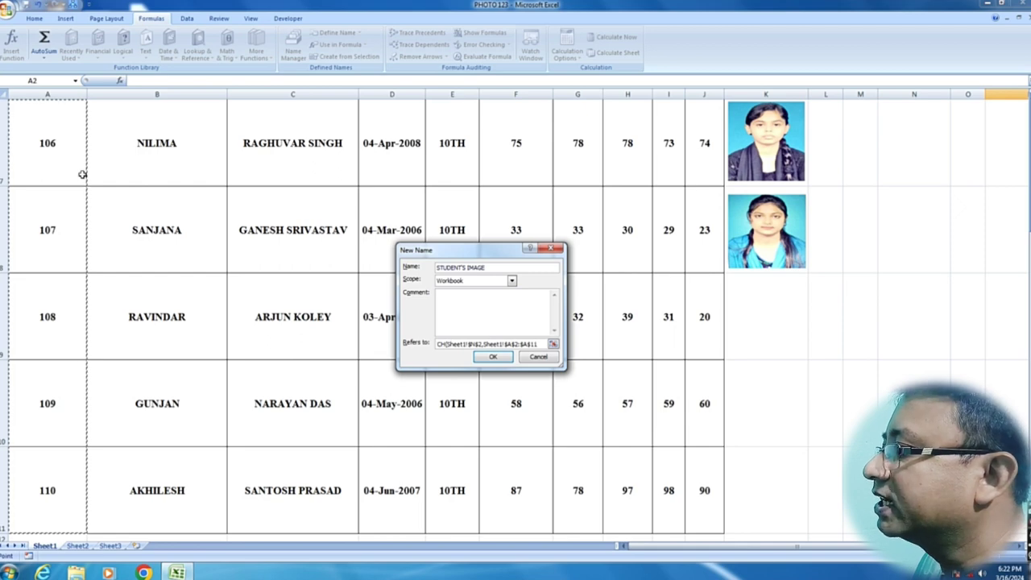
pyautogui.write(',0')
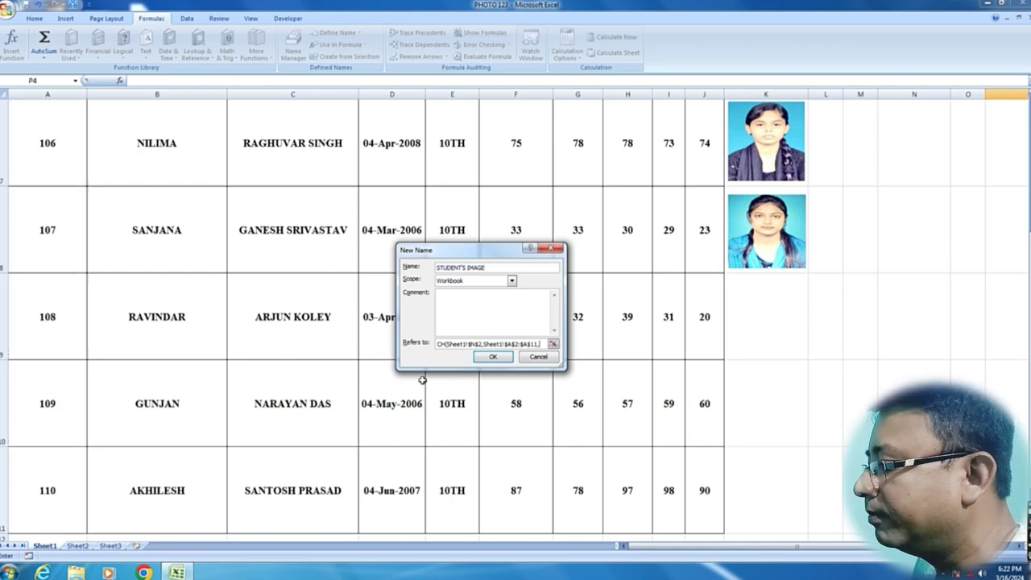
pyautogui.write(')')
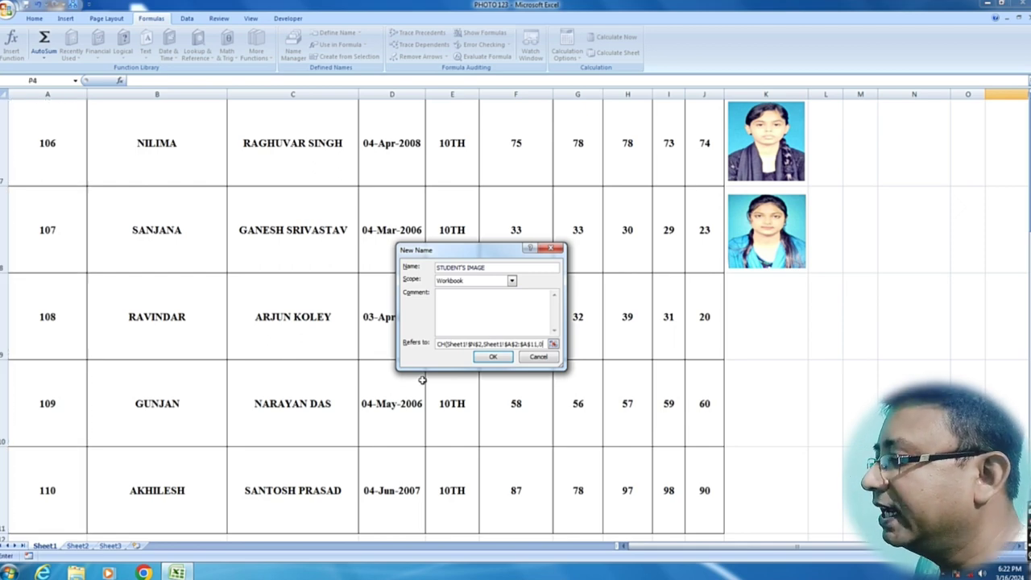
pyautogui.write(')')
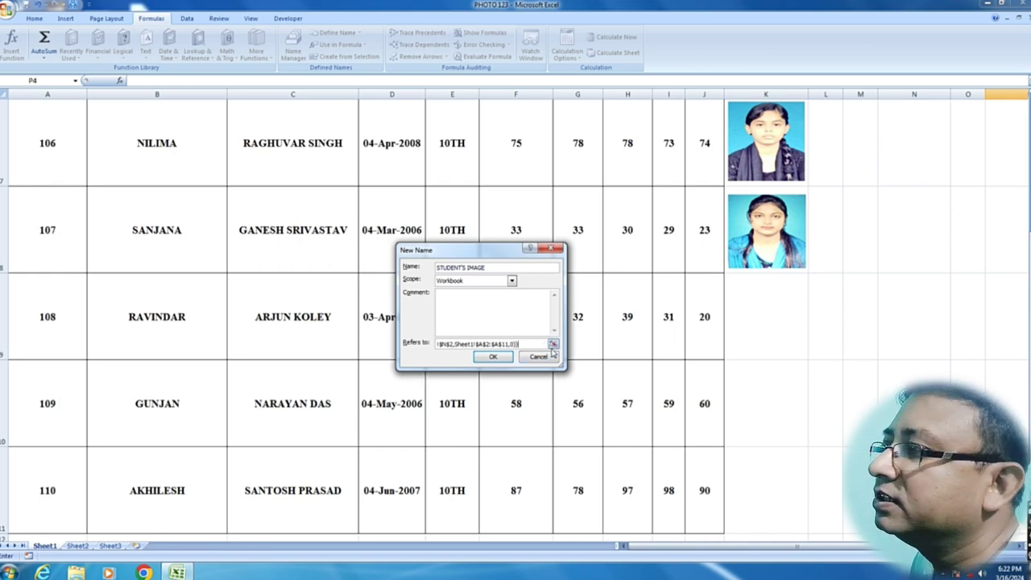
# Rename the invalid STUDENT'S IMAGE to IMAGE, save it, and close Name Manager
pyautogui.click(498, 358)
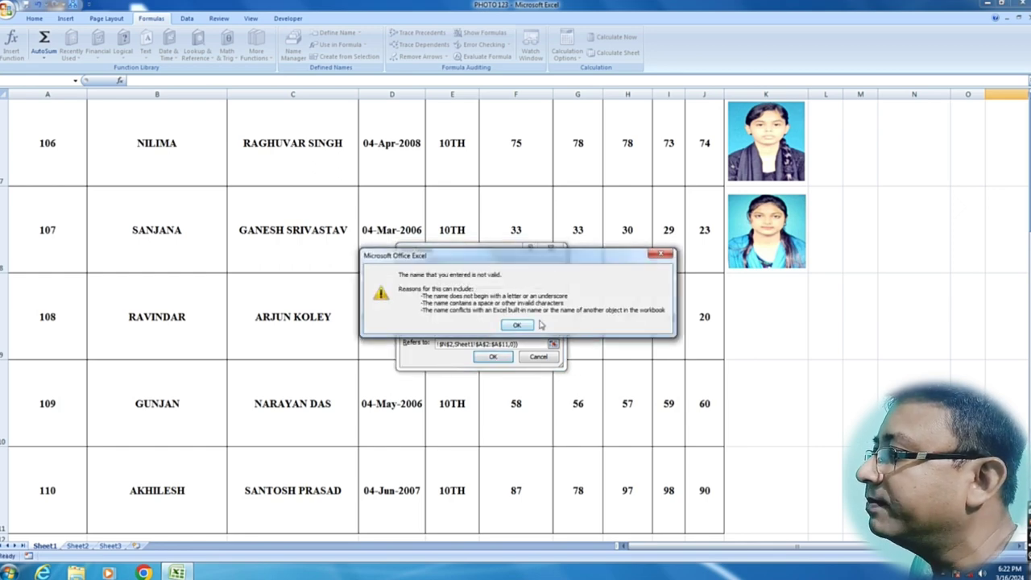
pyautogui.click(661, 253)
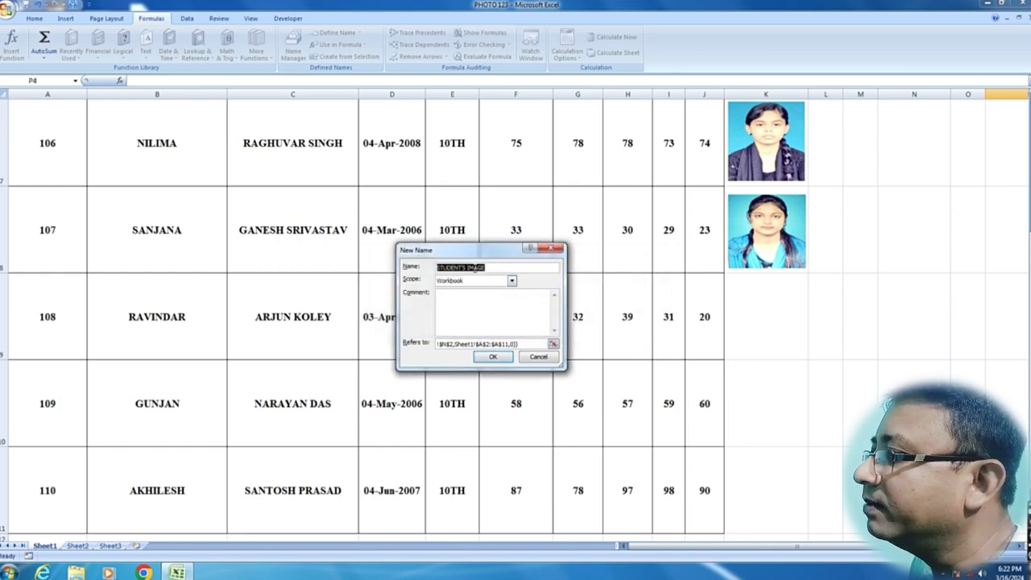
pyautogui.click(487, 267)
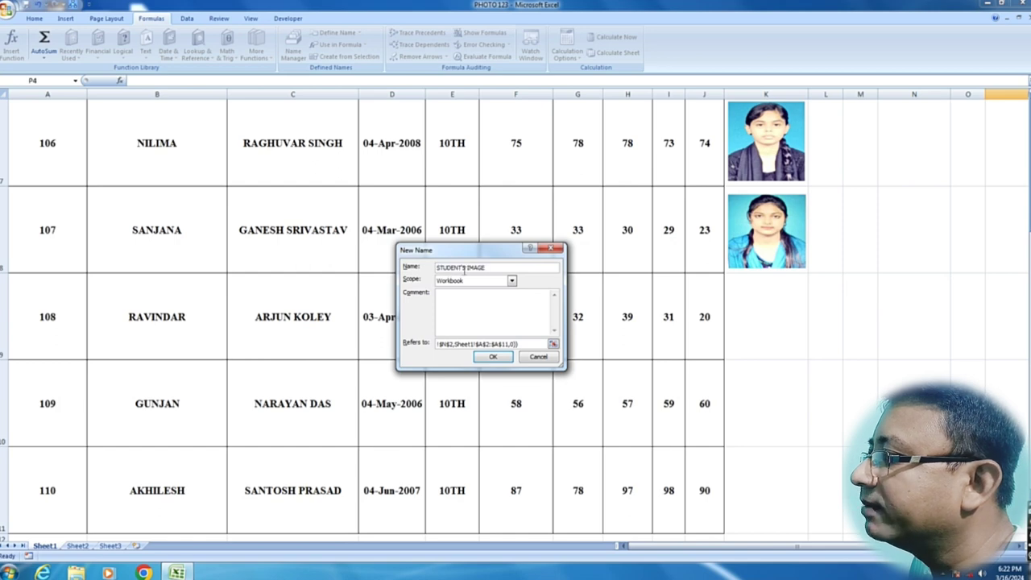
pyautogui.press('Left')
pyautogui.press('Left')
pyautogui.press('Left')
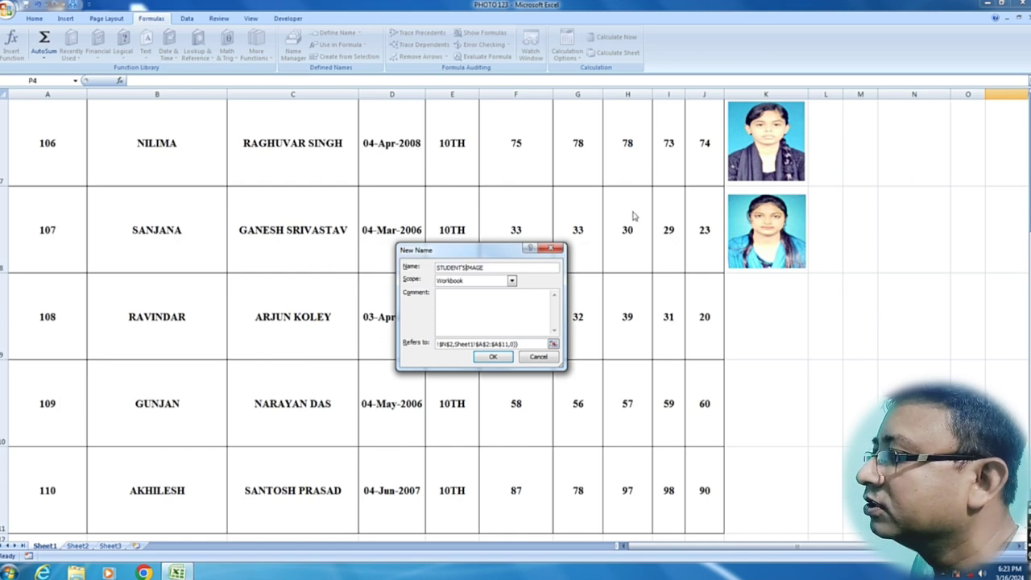
pyautogui.click(493, 357)
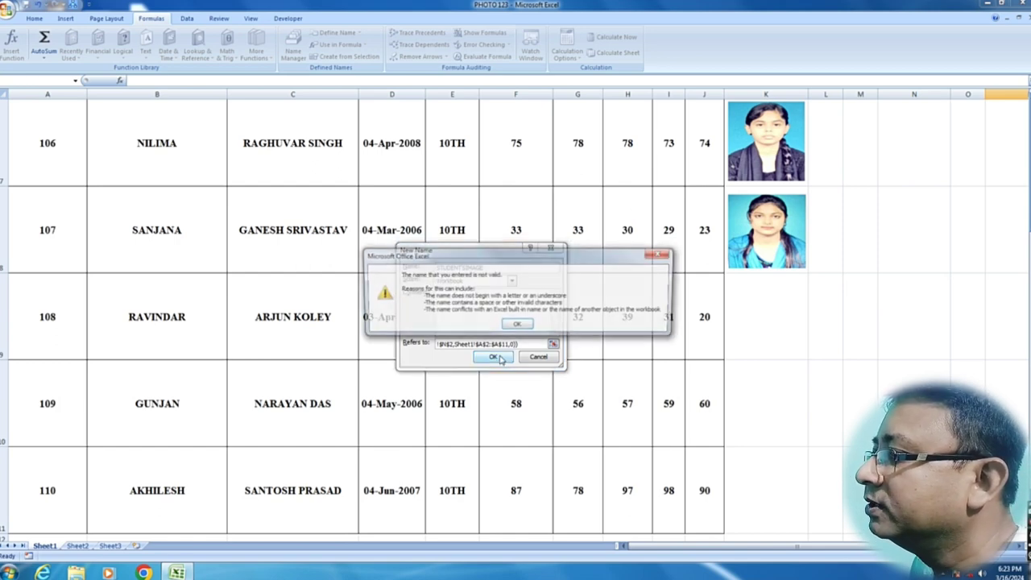
pyautogui.click(518, 325)
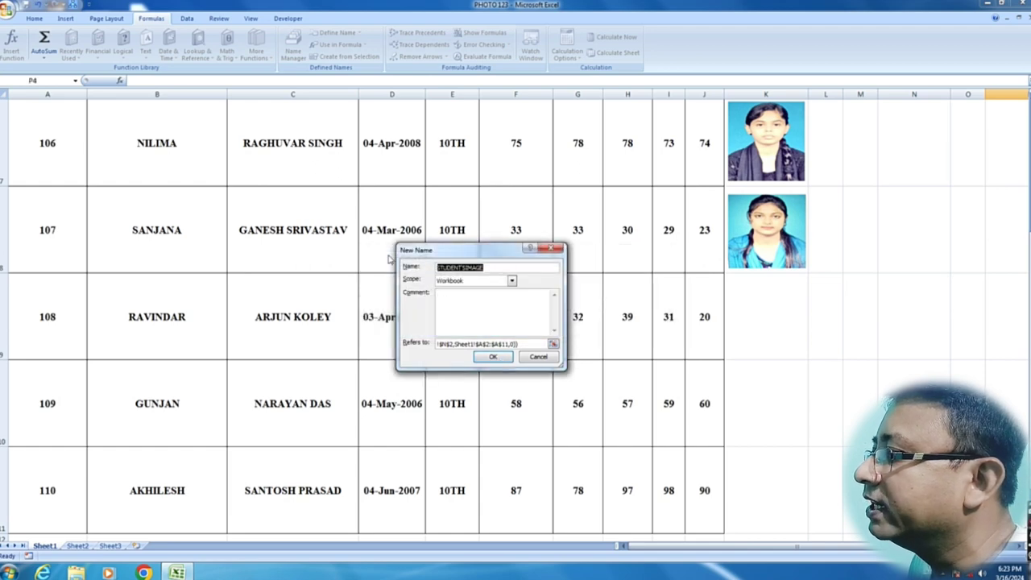
pyautogui.press('BackSpace')
pyautogui.write('IMAGE')
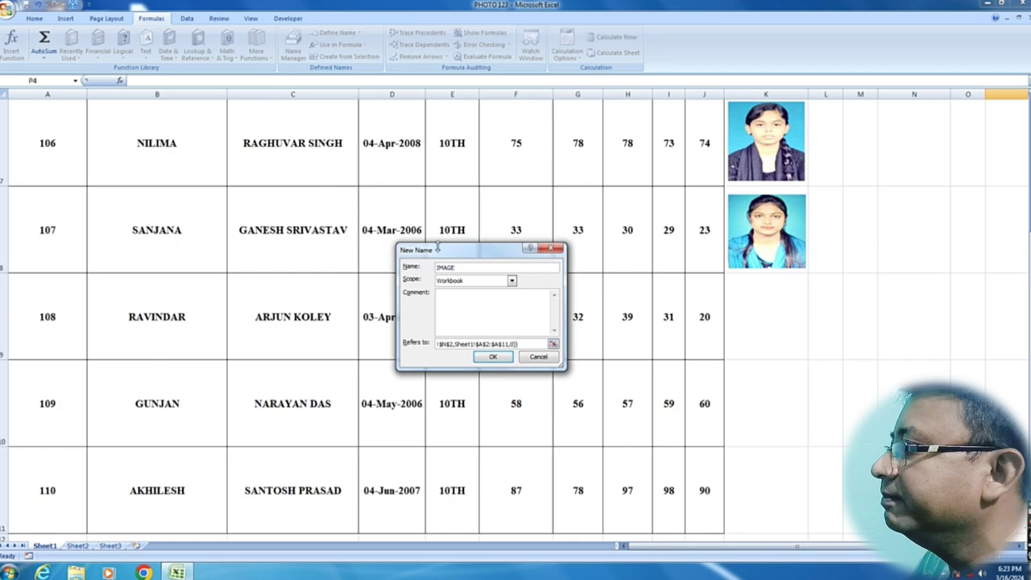
pyautogui.click(495, 357)
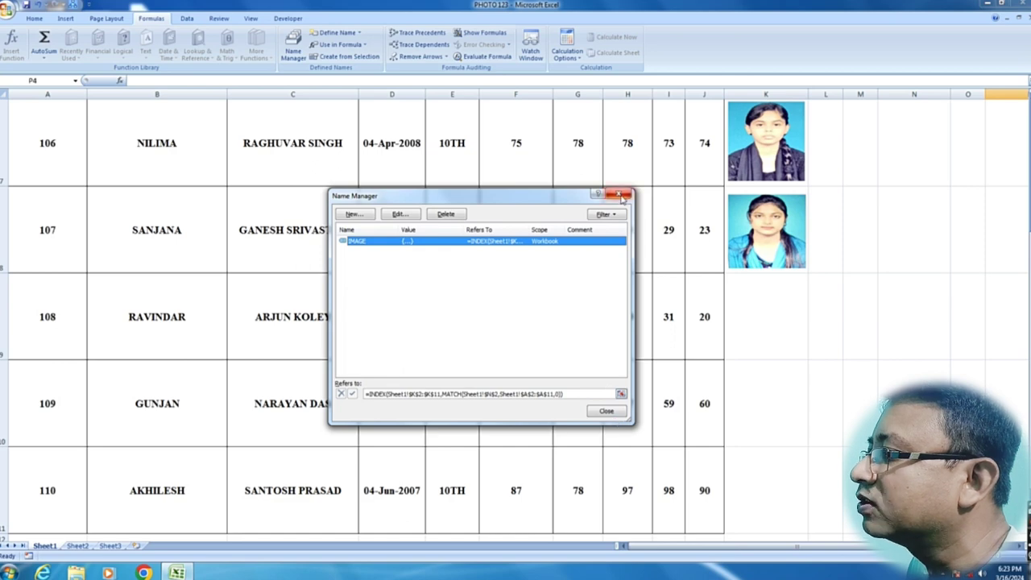
pyautogui.click(618, 194)
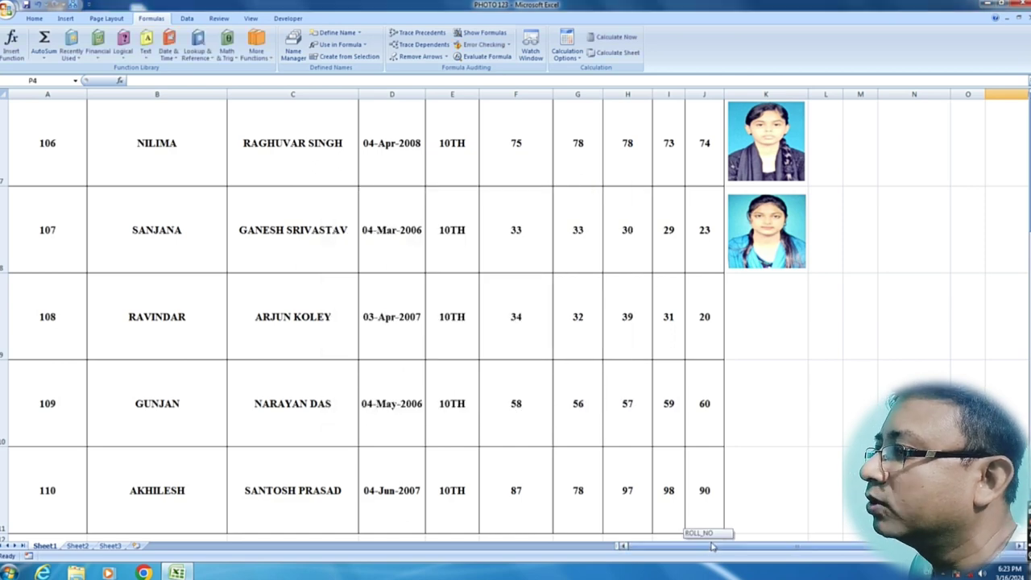
# Change the P2 linked picture's formula from =$K$2 to =IMAGE
pyautogui.hotkey('ctrl', 'BackSpace')
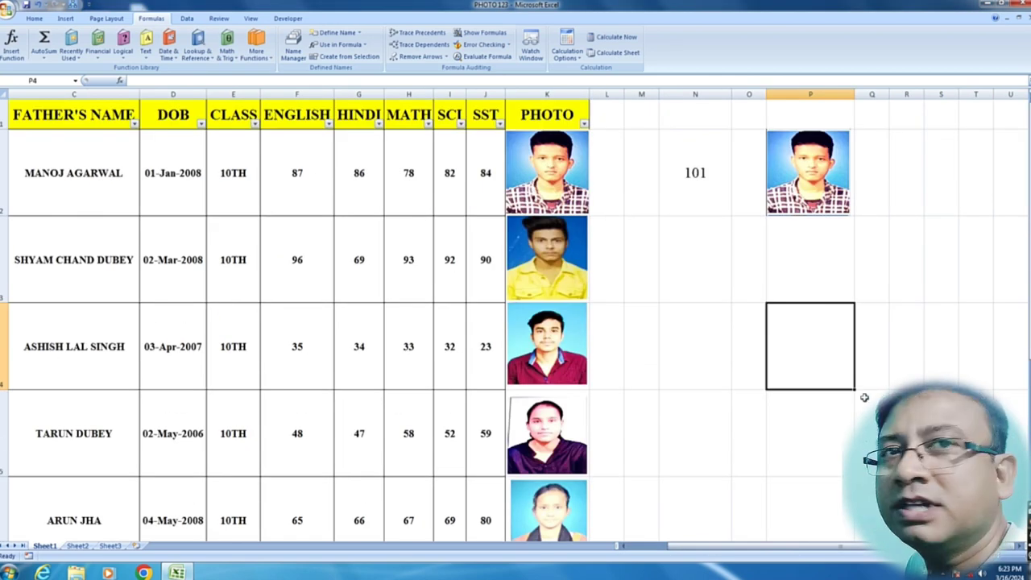
pyautogui.click(826, 181)
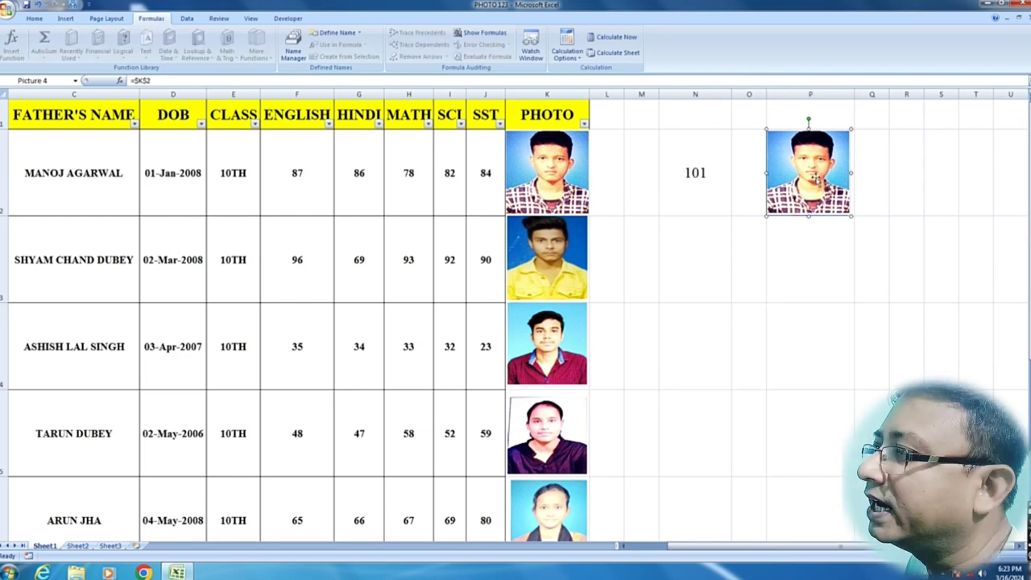
pyautogui.click(153, 81)
pyautogui.press('BackSpace')
pyautogui.press('BackSpace')
pyautogui.press('BackSpace')
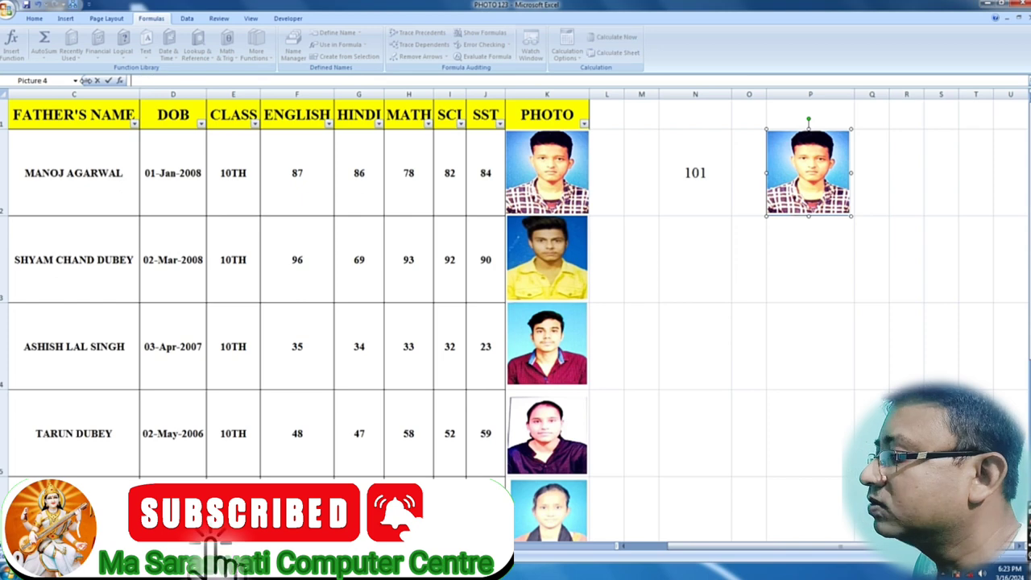
pyautogui.write('=i')
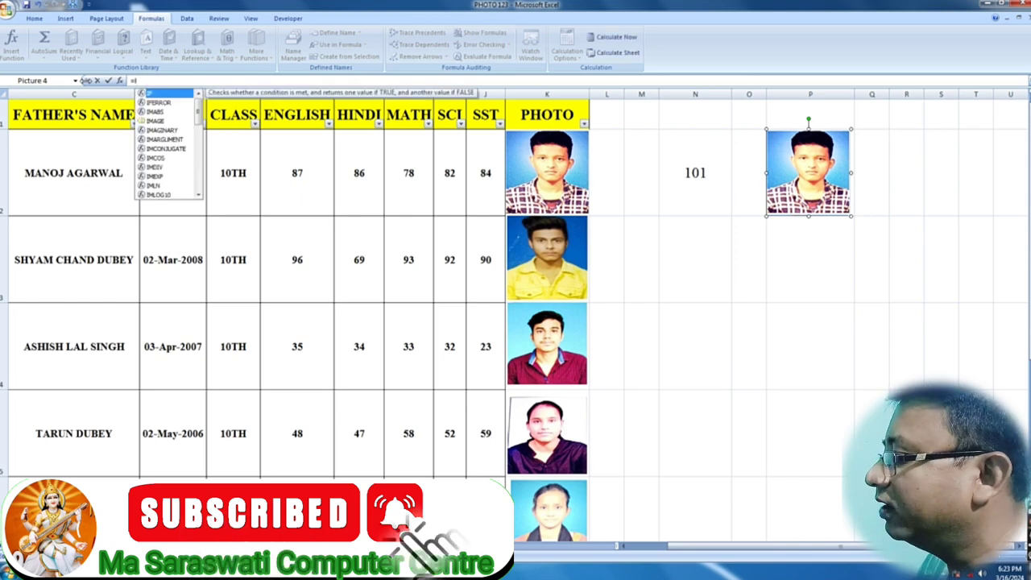
pyautogui.write('ma')
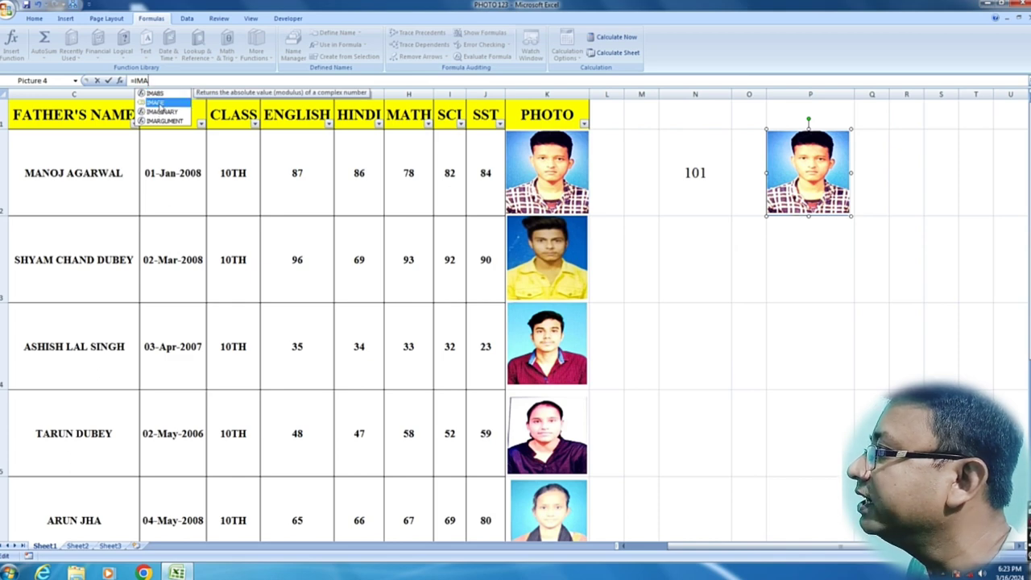
pyautogui.doubleClick(158, 102)
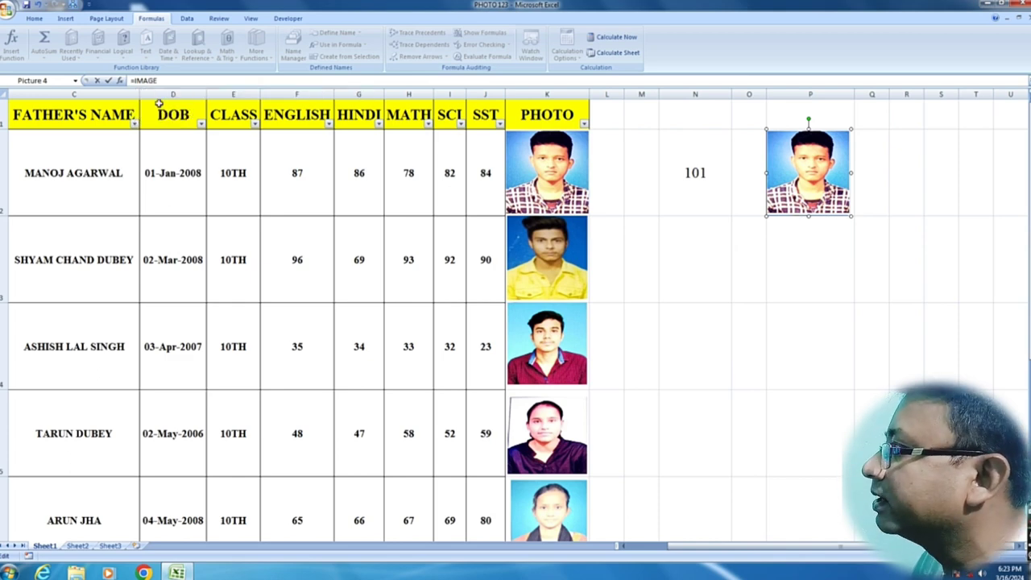
pyautogui.press('Escape')
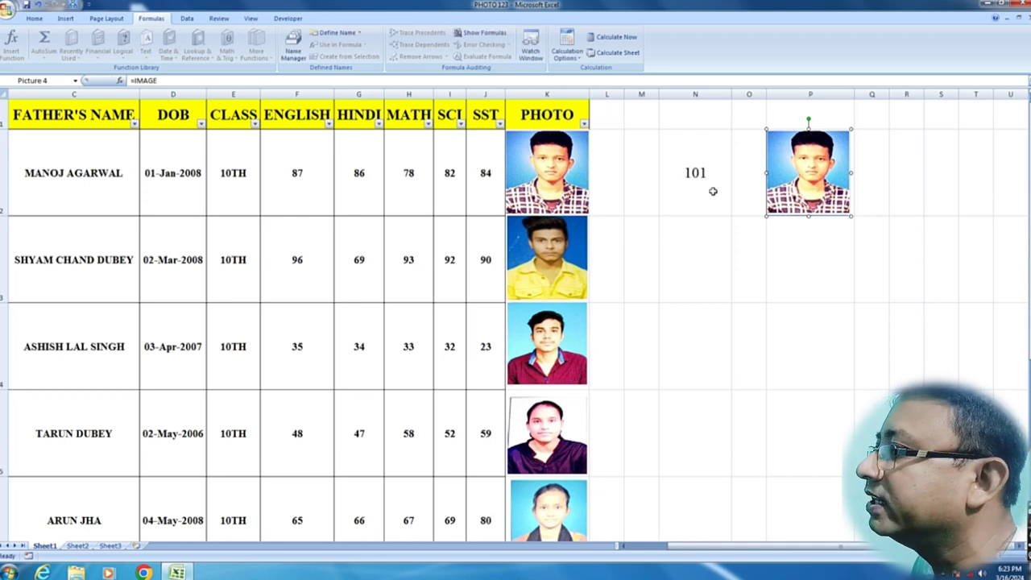
pyautogui.click(702, 191)
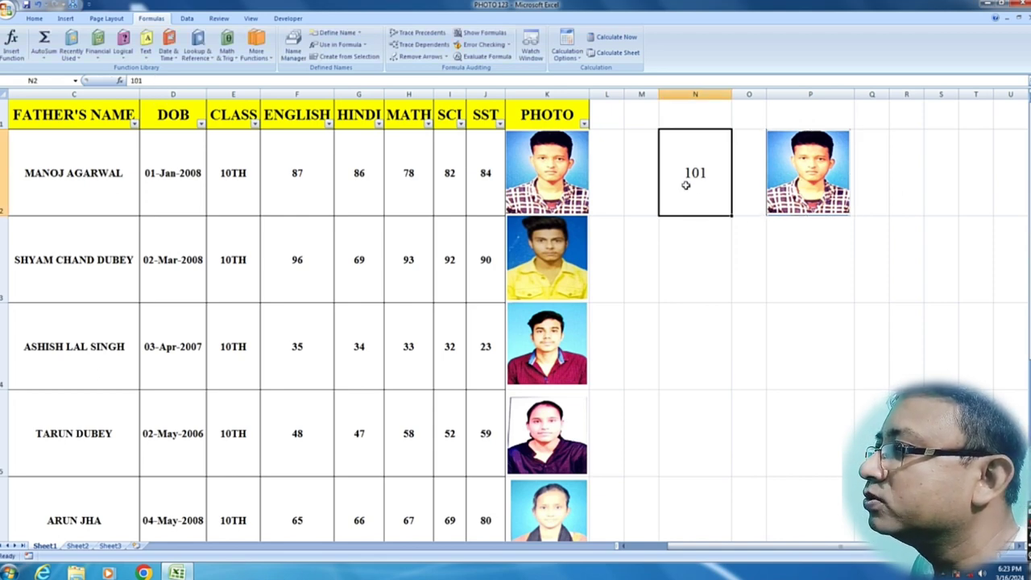
# Enter roll numbers 102, 103, 104 and finally 105 in N2
pyautogui.write('102')
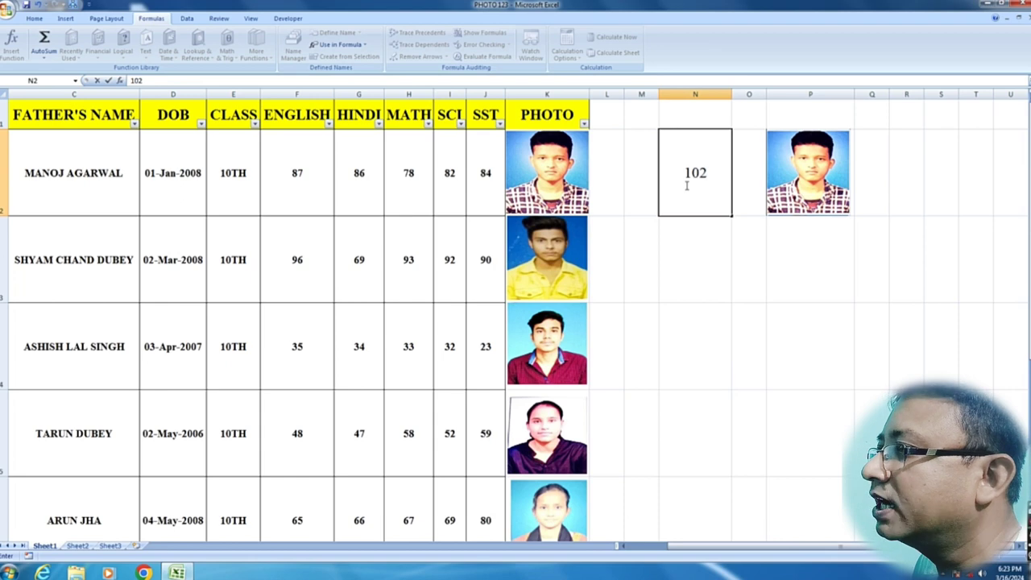
pyautogui.press('Return')
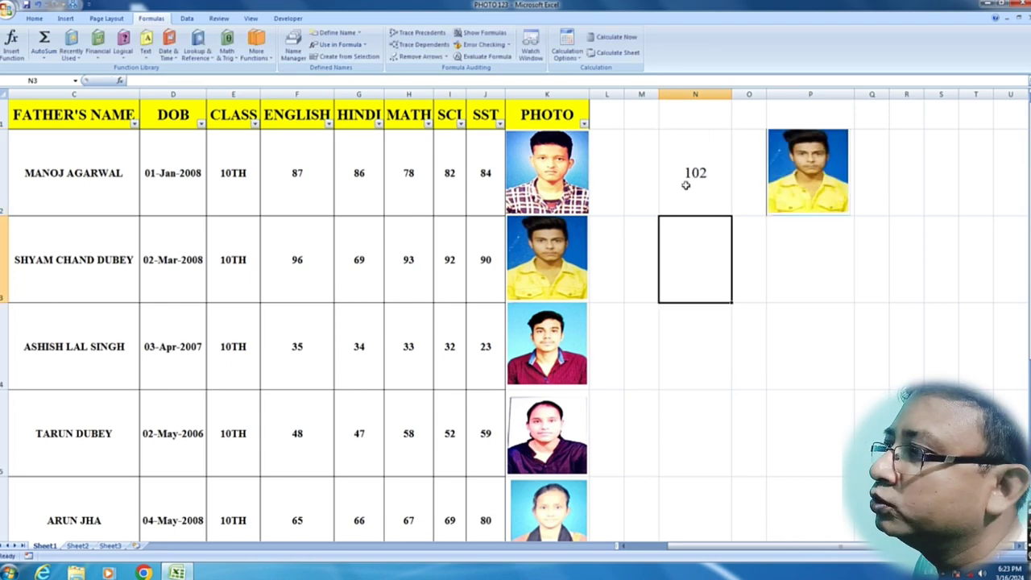
pyautogui.click(686, 185)
pyautogui.write('1')
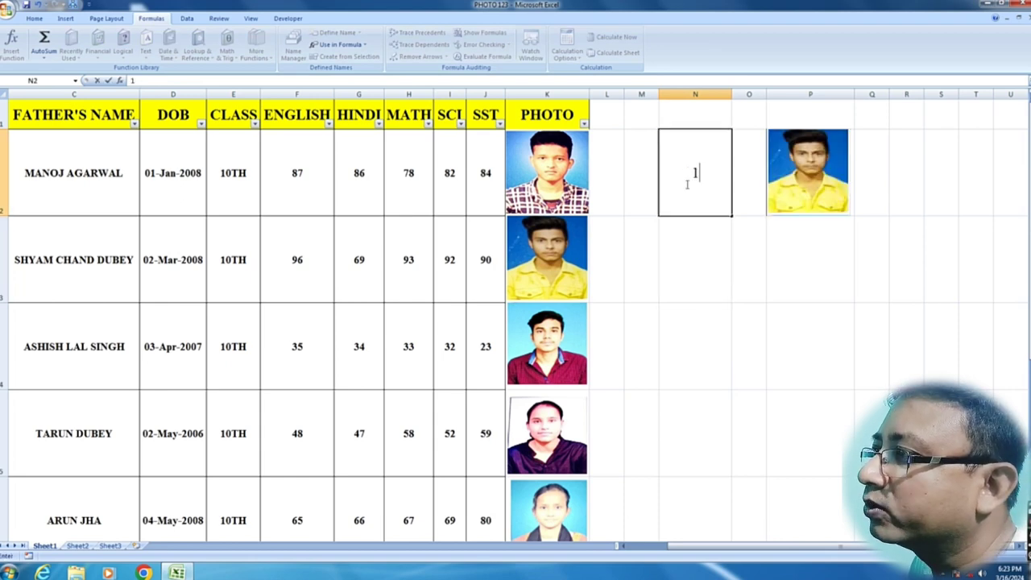
pyautogui.write('03')
pyautogui.press('Return')
pyautogui.click(687, 183)
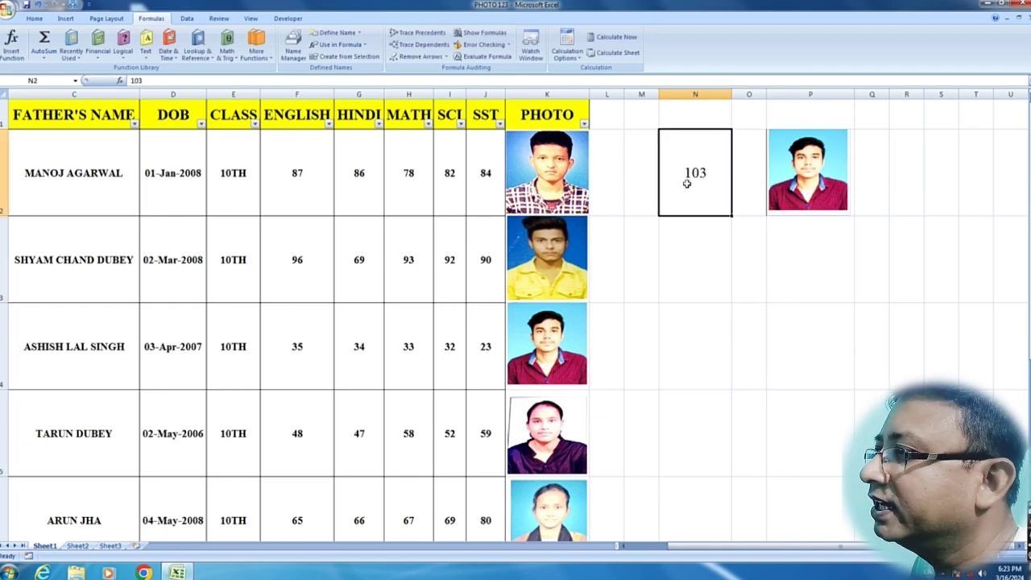
pyautogui.write('104')
pyautogui.press('Return')
pyautogui.click(686, 184)
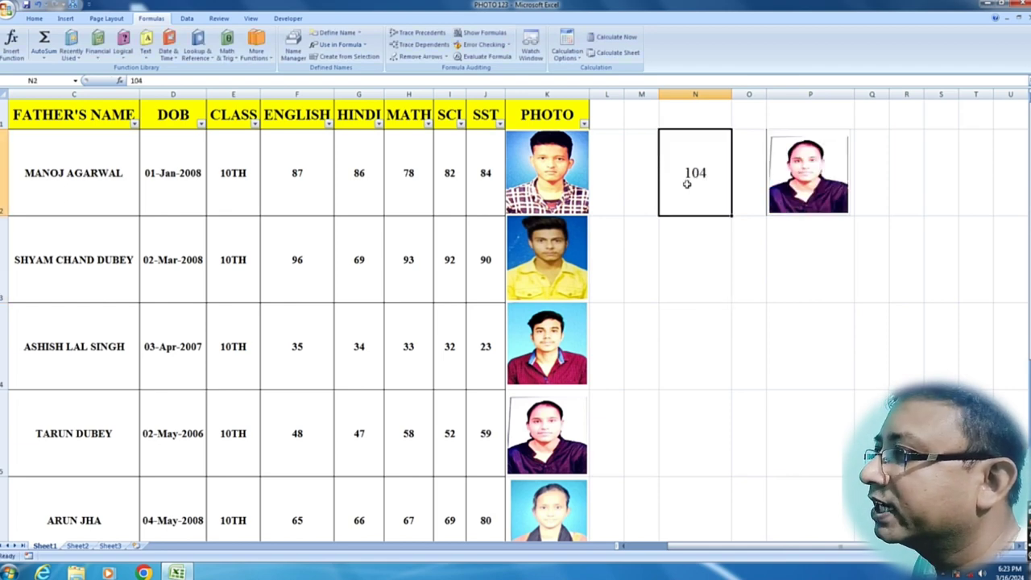
pyautogui.write('105')
pyautogui.press('Return')
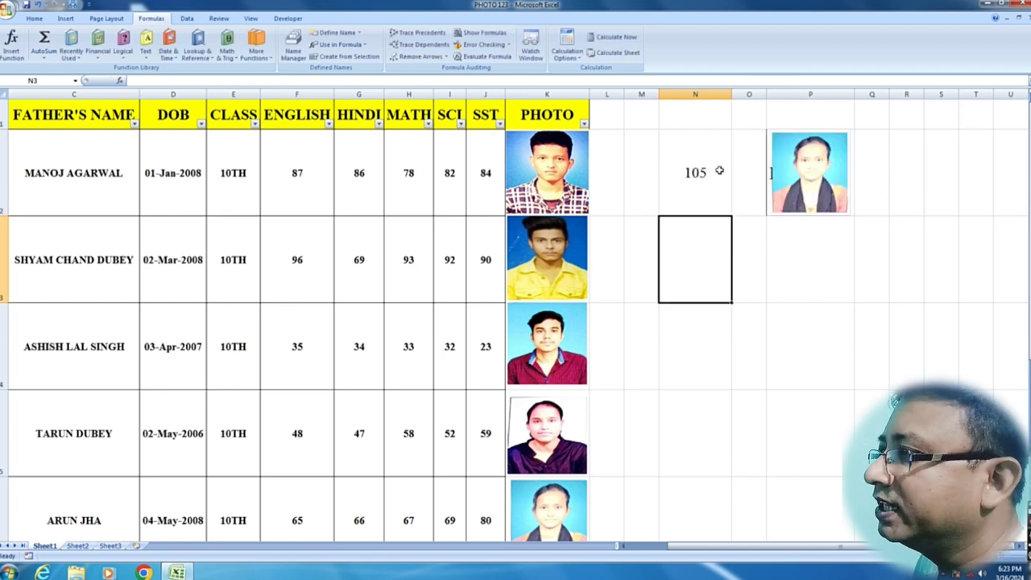
# Select cells around N2 and the linked photo to check the updated picture
pyautogui.click(717, 176)
pyautogui.click(792, 260)
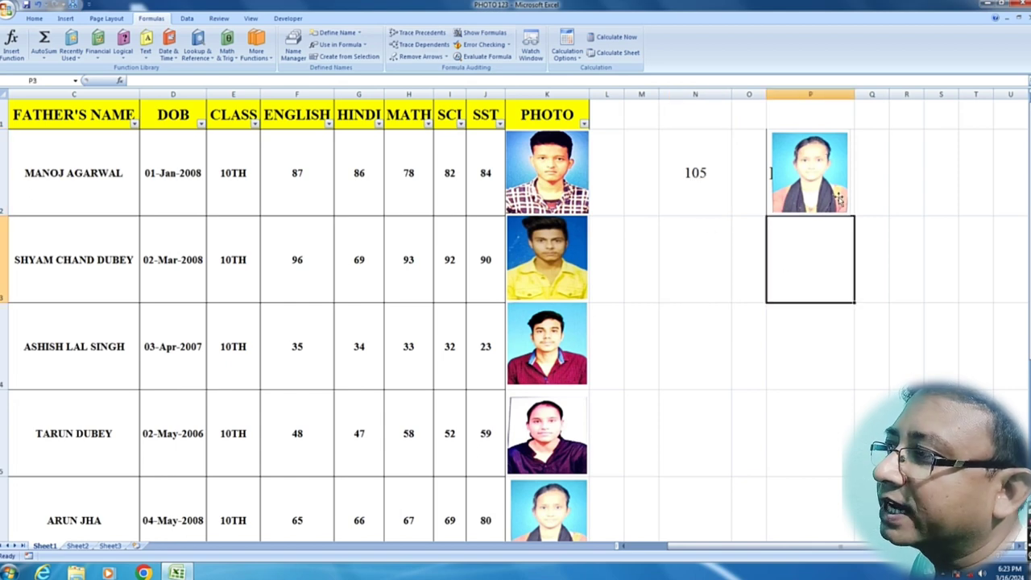
pyautogui.press('Left')
pyautogui.press('Left')
pyautogui.press('Down')
pyautogui.click(801, 343)
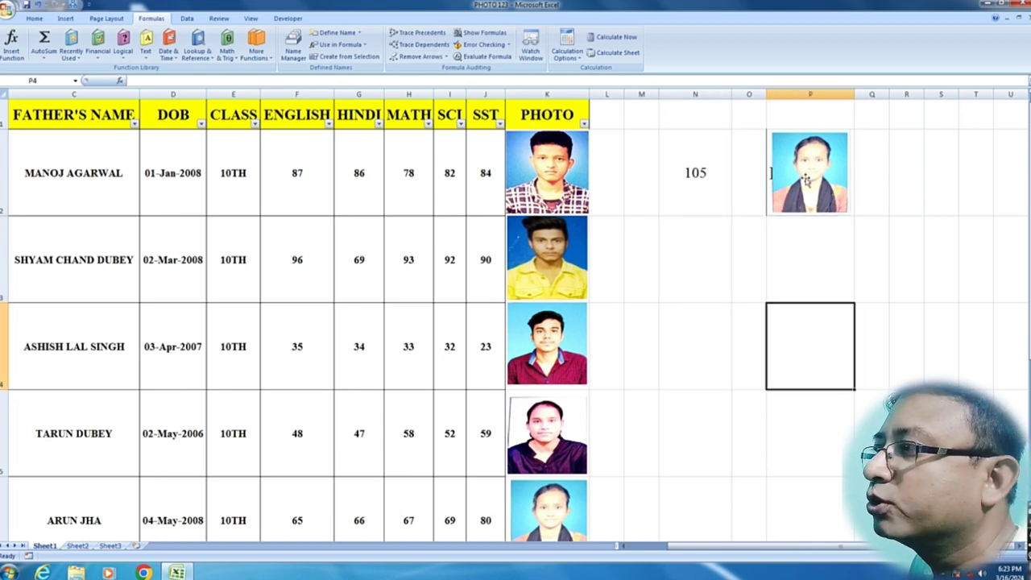
pyautogui.click(757, 395)
pyautogui.click(796, 348)
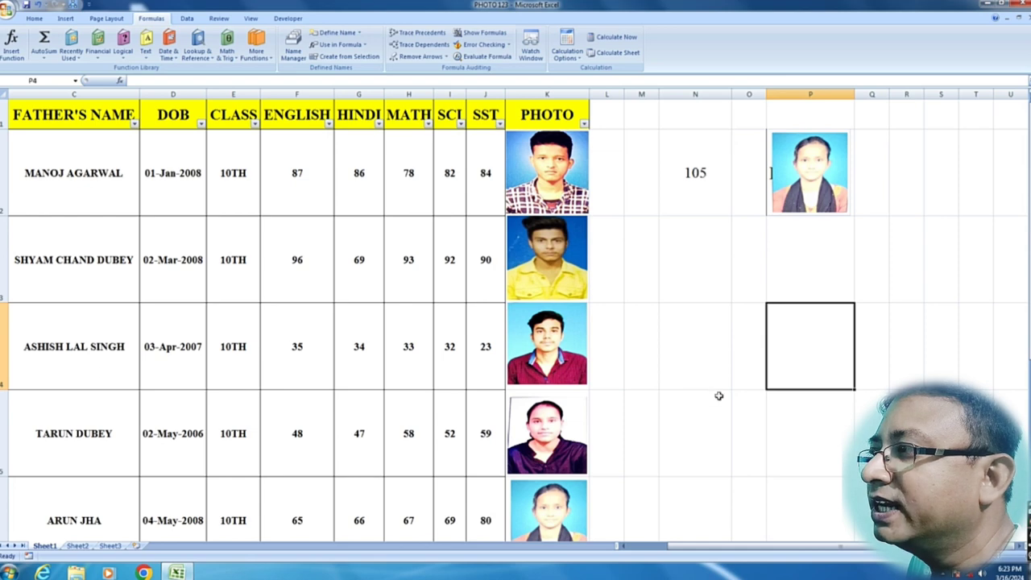